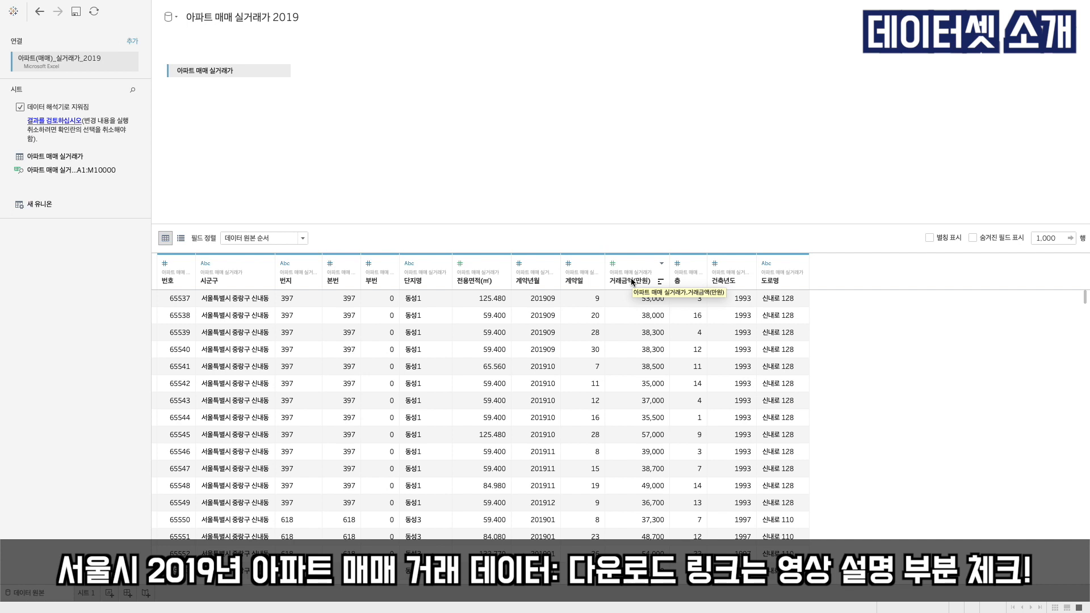
Step: Open the worksheet 시트 1 and start a new calculated field
left_click(87, 592)
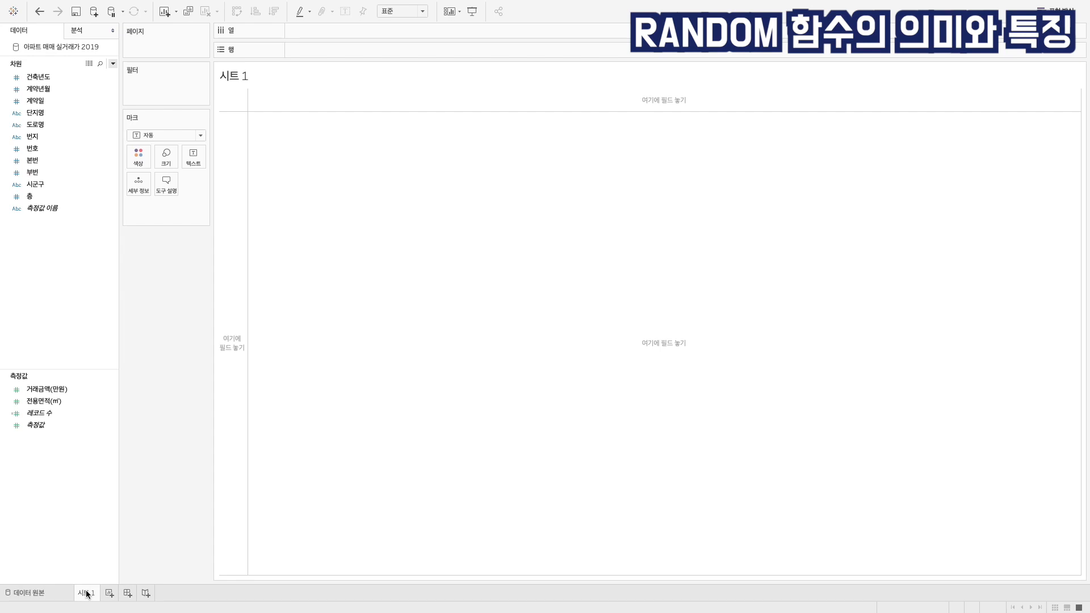
right_click(58, 263)
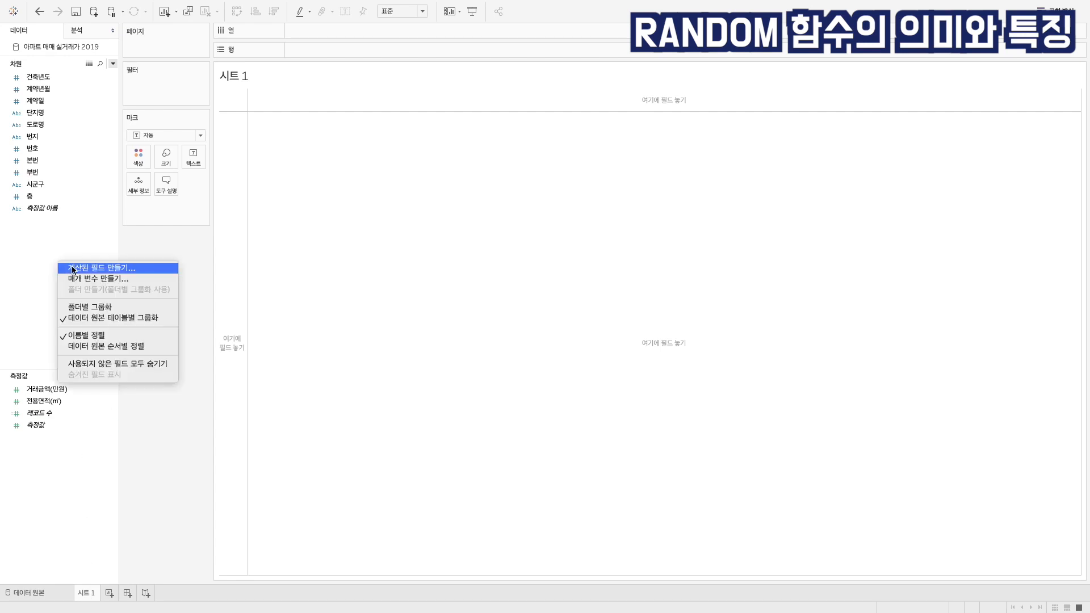
left_click(72, 267)
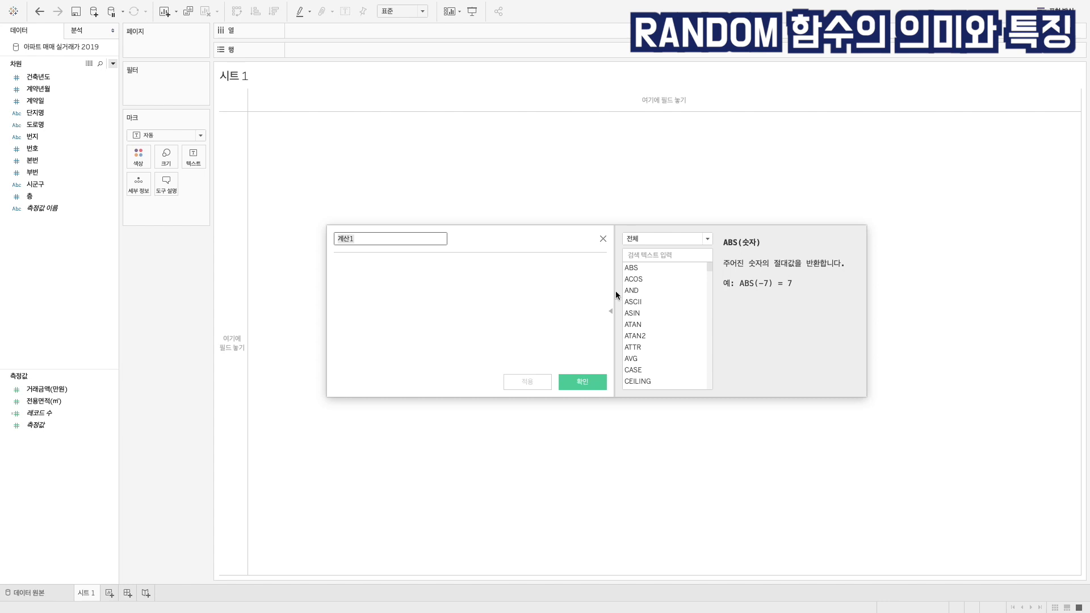
Step: Browse the function list, view the DATEADD description, and search the functions for "random"
scroll(661, 335, "down", 5)
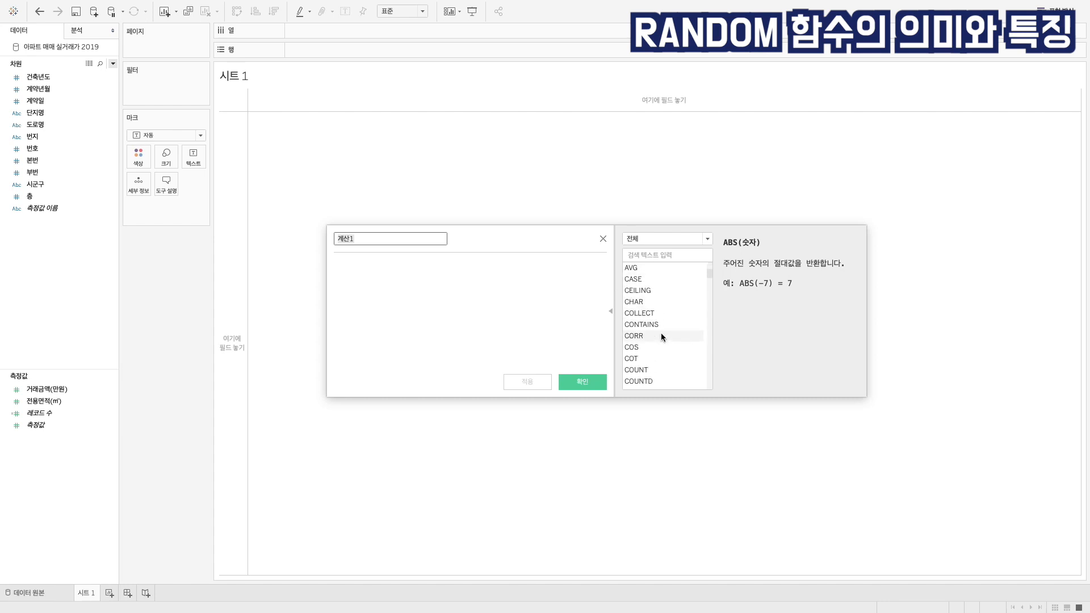
scroll(662, 337, "down", 1)
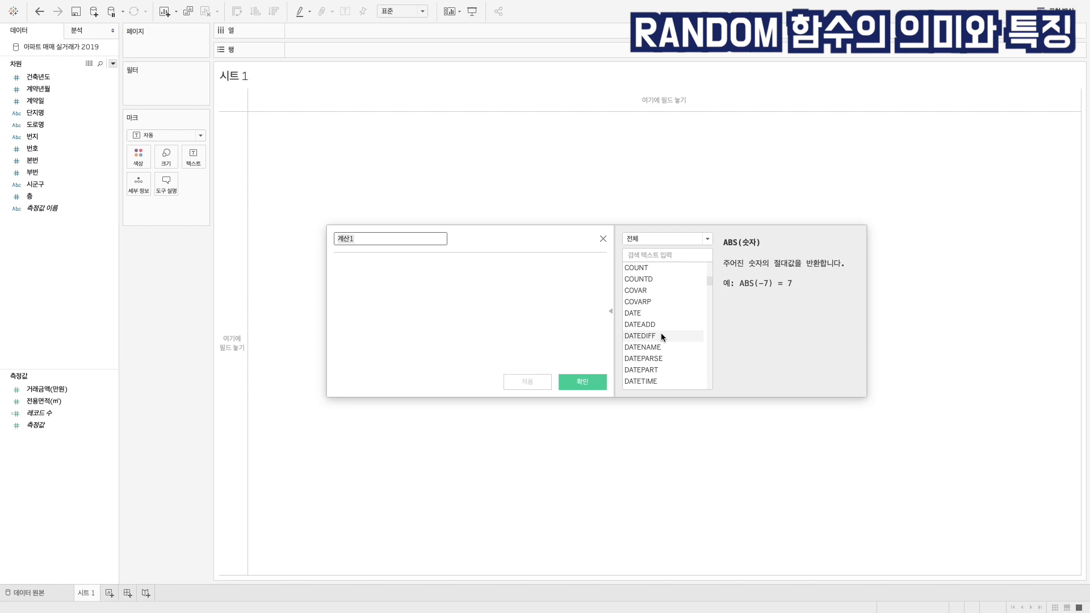
left_click(662, 326)
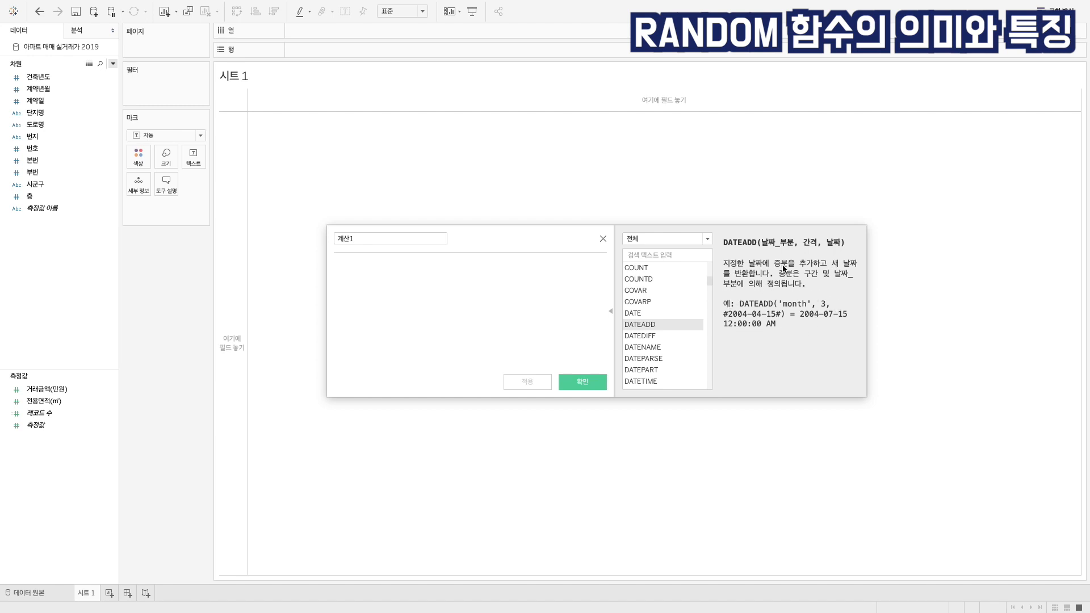
left_click(670, 255)
type("random")
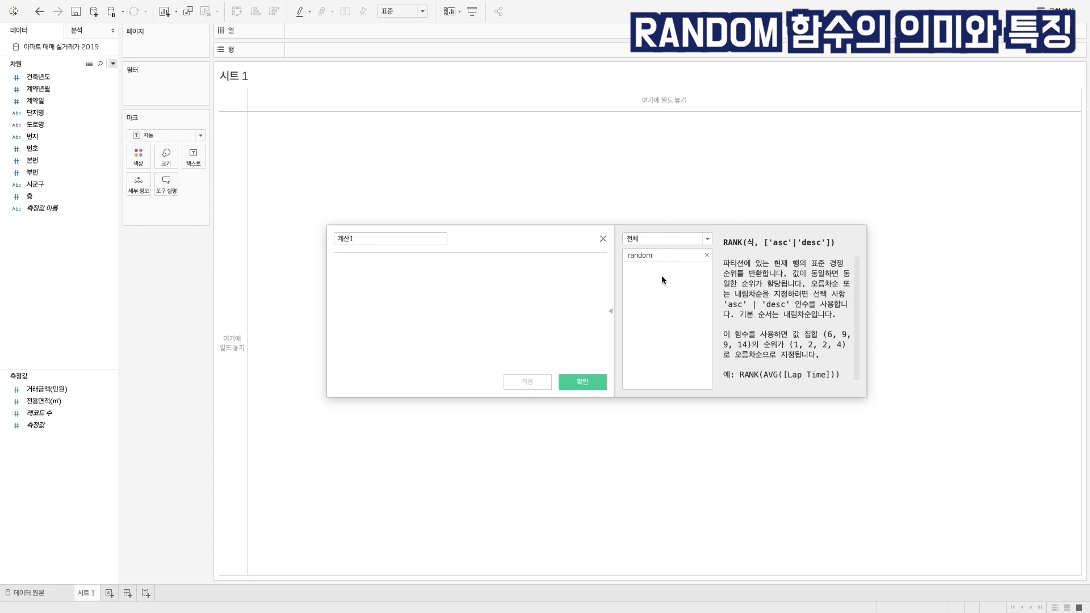
Step: Enter RANDOM() as the calculation's formula, name the field Random, and save it
left_click(411, 272)
type("RA")
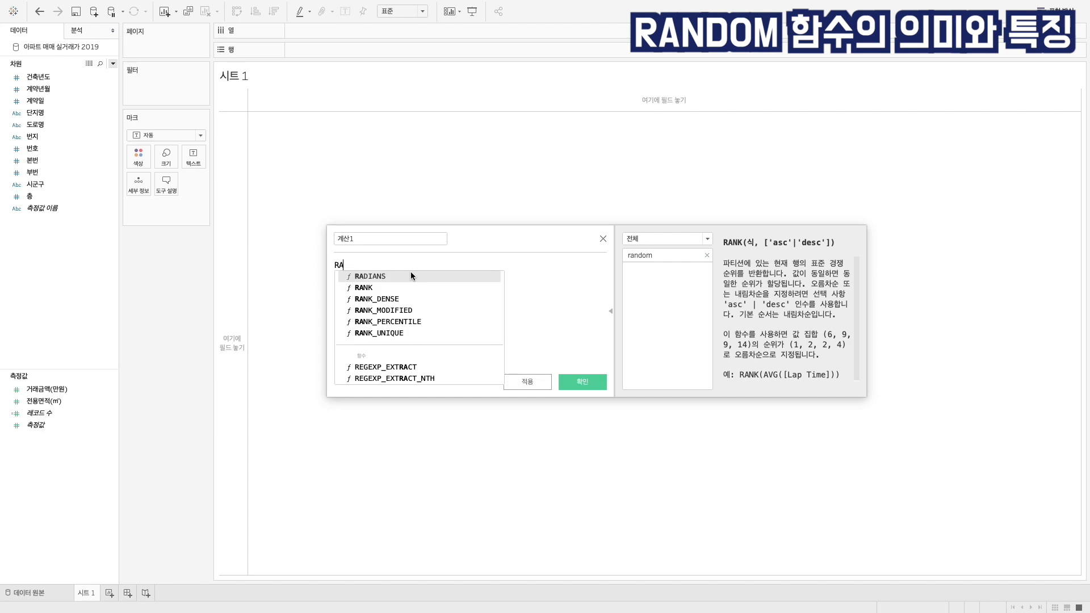
type("NDOM")
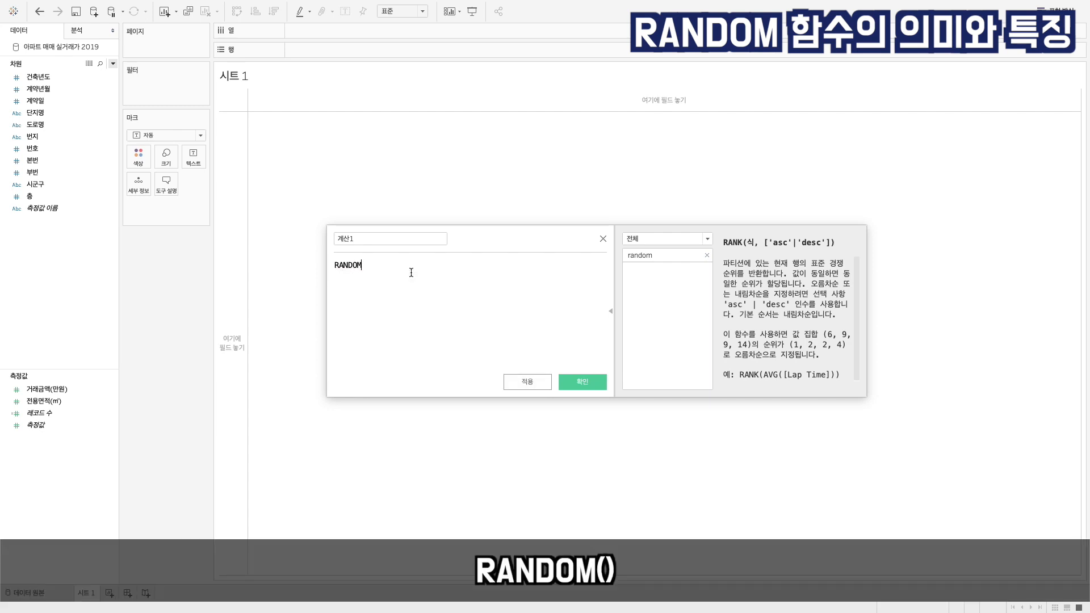
type("()")
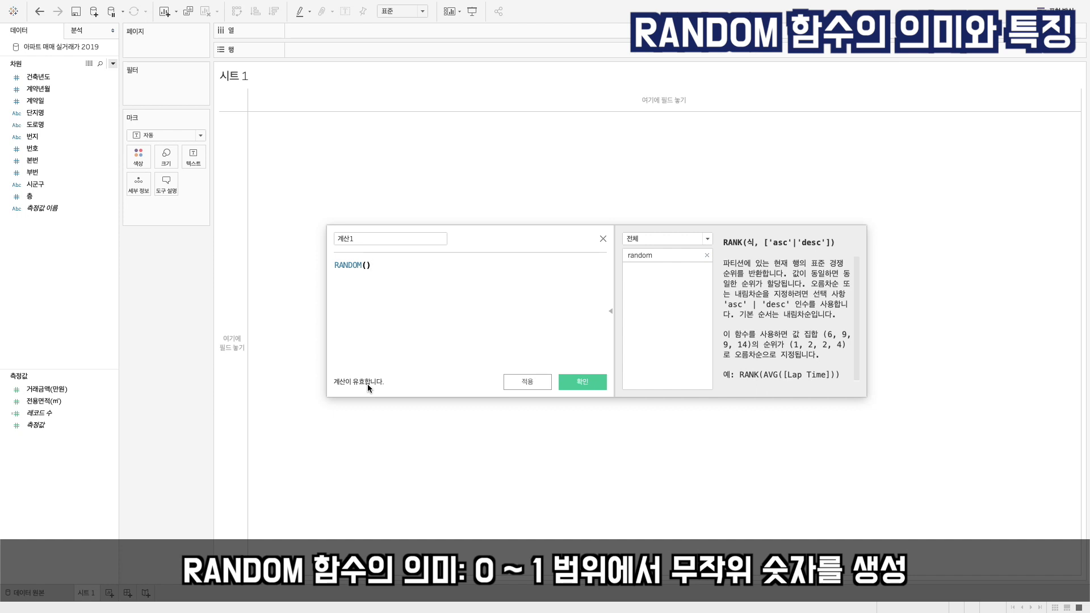
double_click(364, 237)
type("Random")
left_click(581, 382)
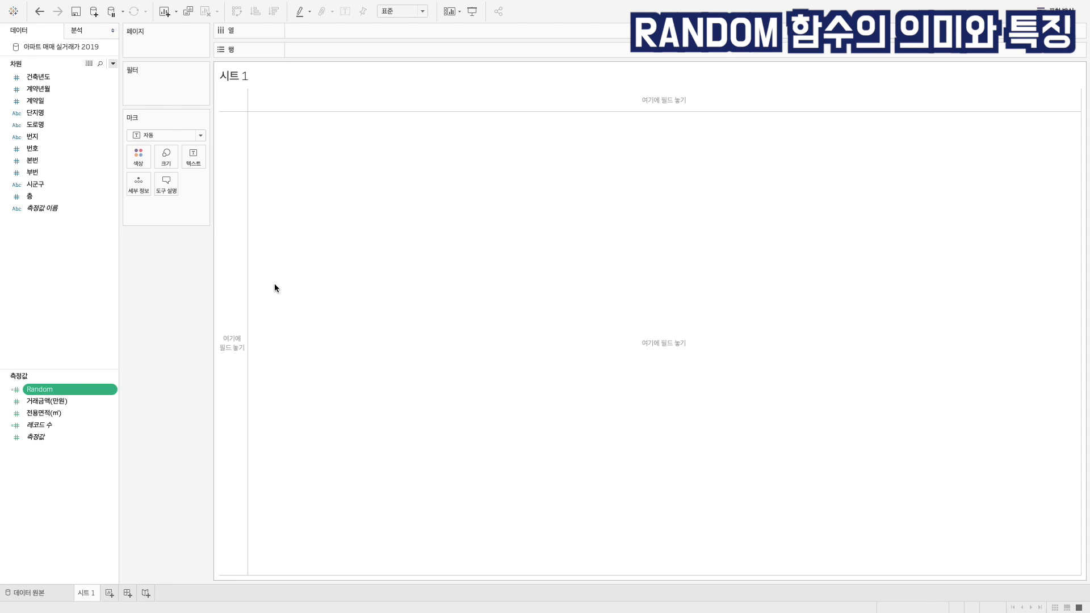
Step: Place 번호 on the rows of the view and show the Random measure as the value for each number
left_click(79, 151)
left_click_drag(77, 149, 233, 212)
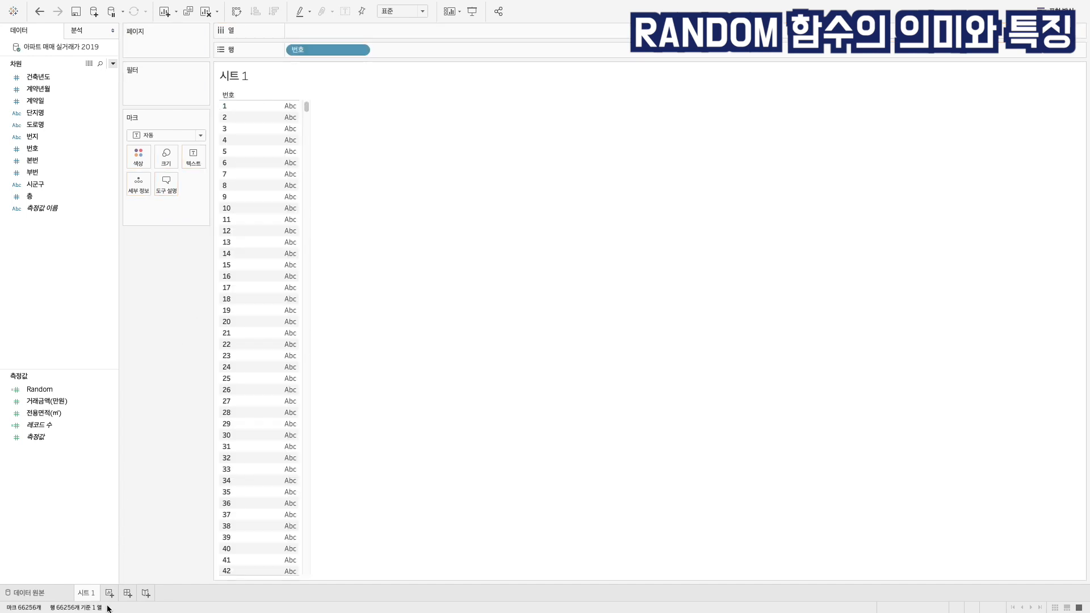
left_click_drag(306, 108, 305, 580)
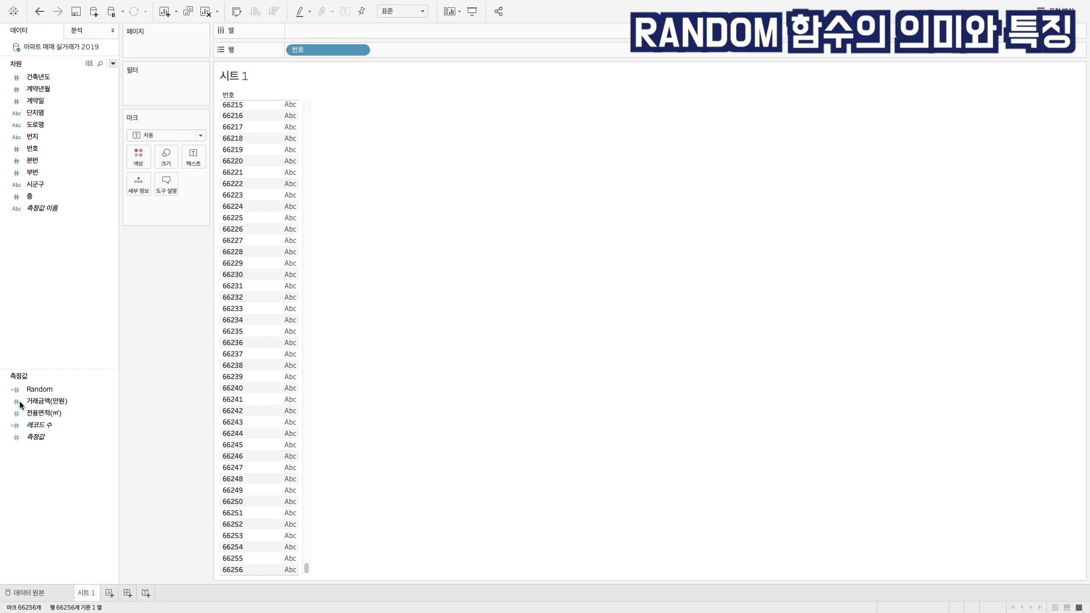
left_click_drag(23, 391, 284, 261)
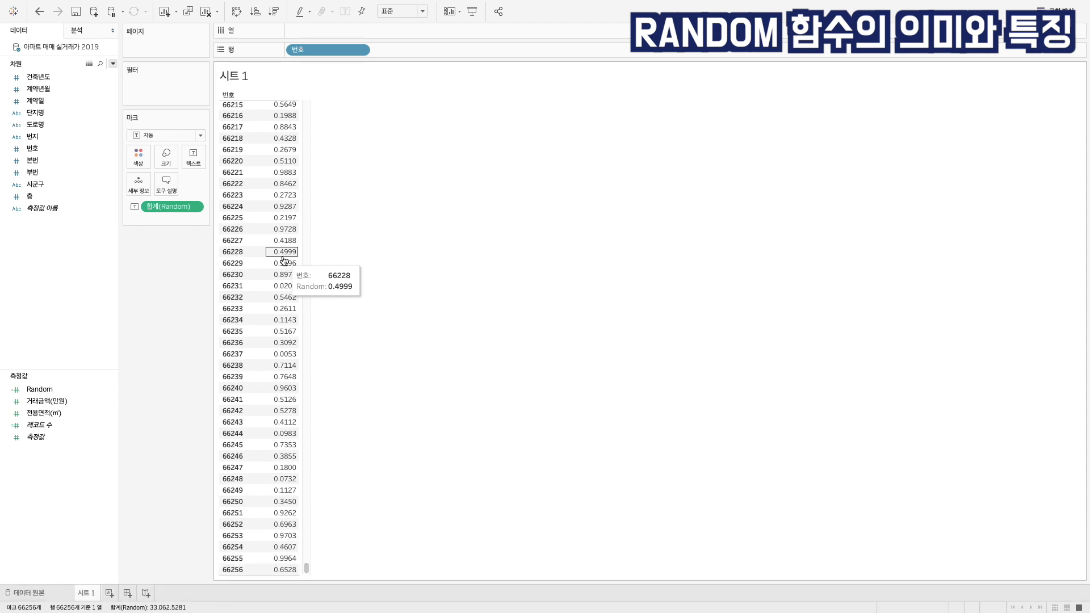
Step: Add 시군구 and 계약년월 to the rows after 번호 to compare the Random values
left_click_drag(45, 184, 406, 53)
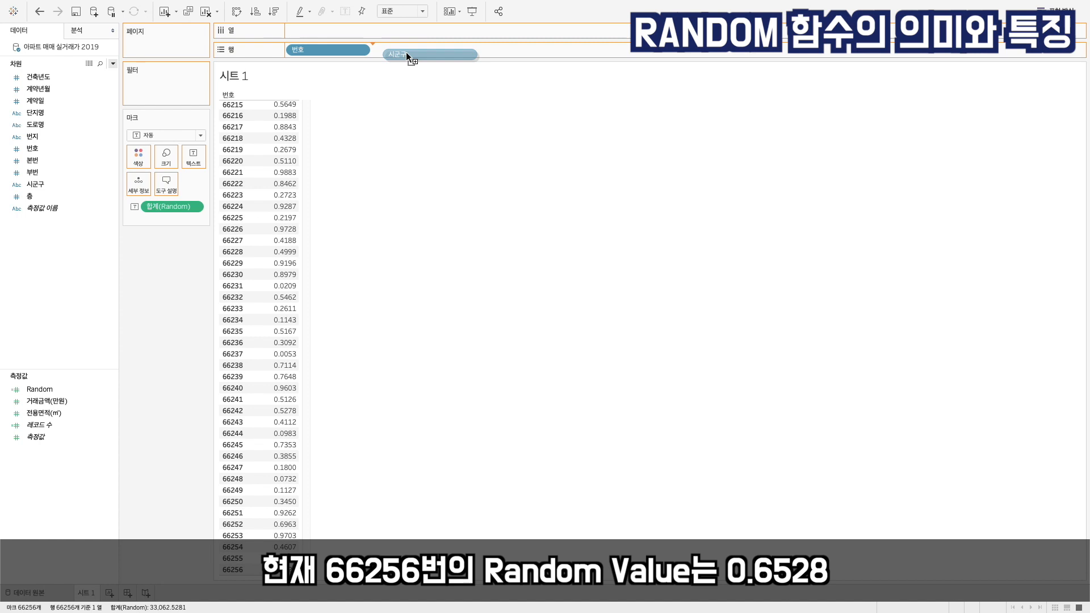
left_click_drag(406, 52, 406, 52)
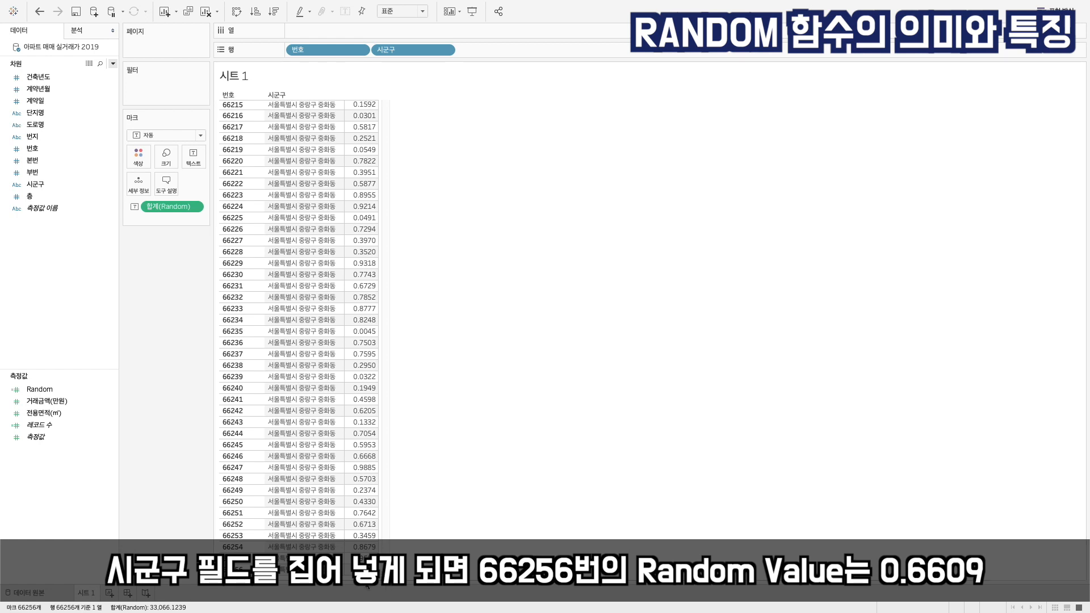
mouse_move(347, 569)
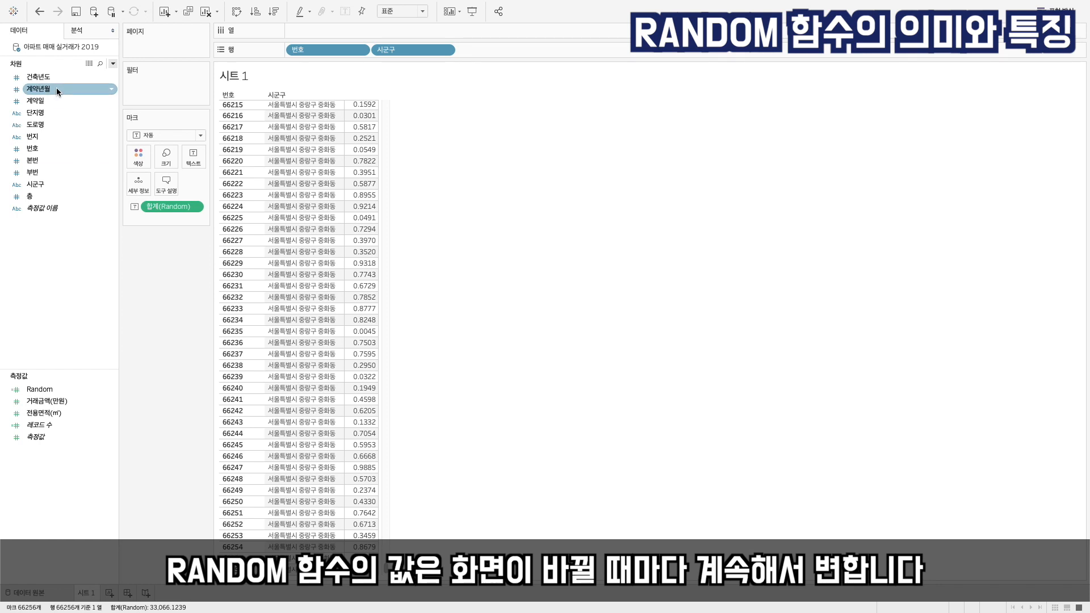
left_click_drag(56, 87, 516, 53)
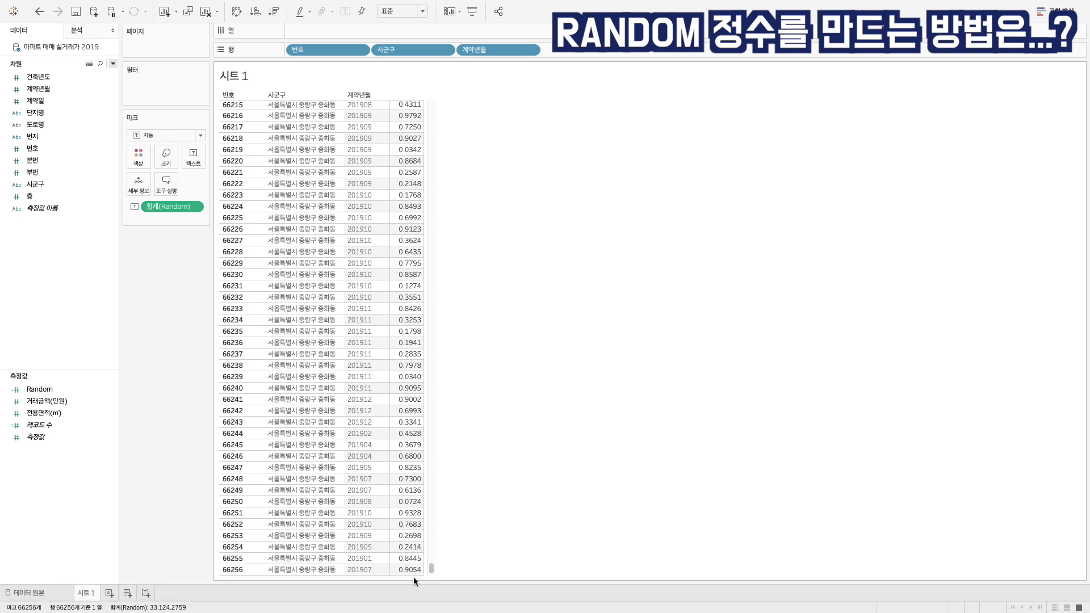
Step: Start another calculated field with the formula RANDOM() * 100
right_click(62, 271)
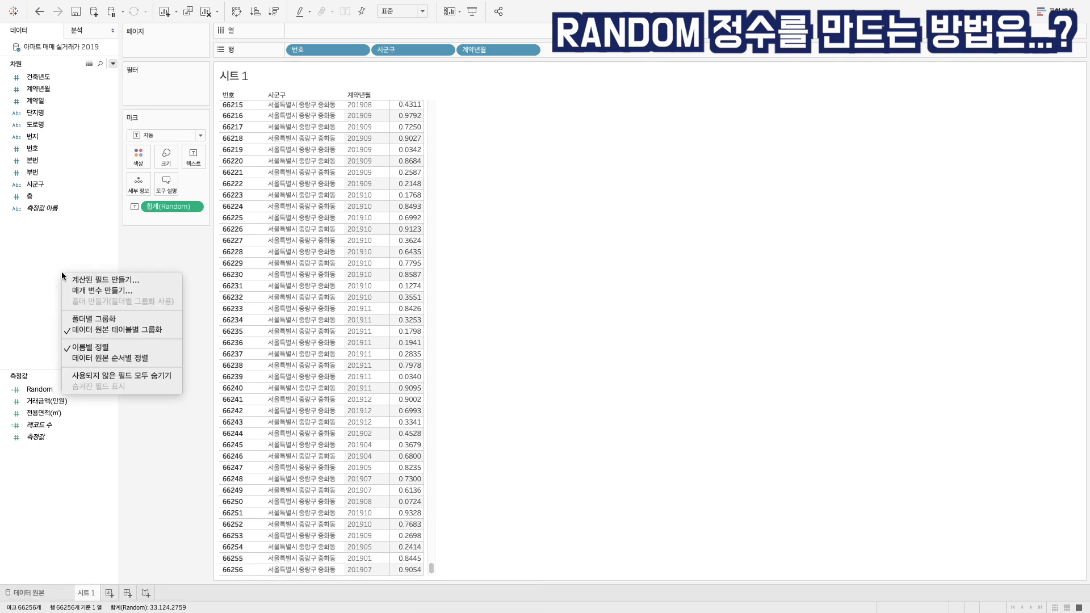
left_click(76, 278)
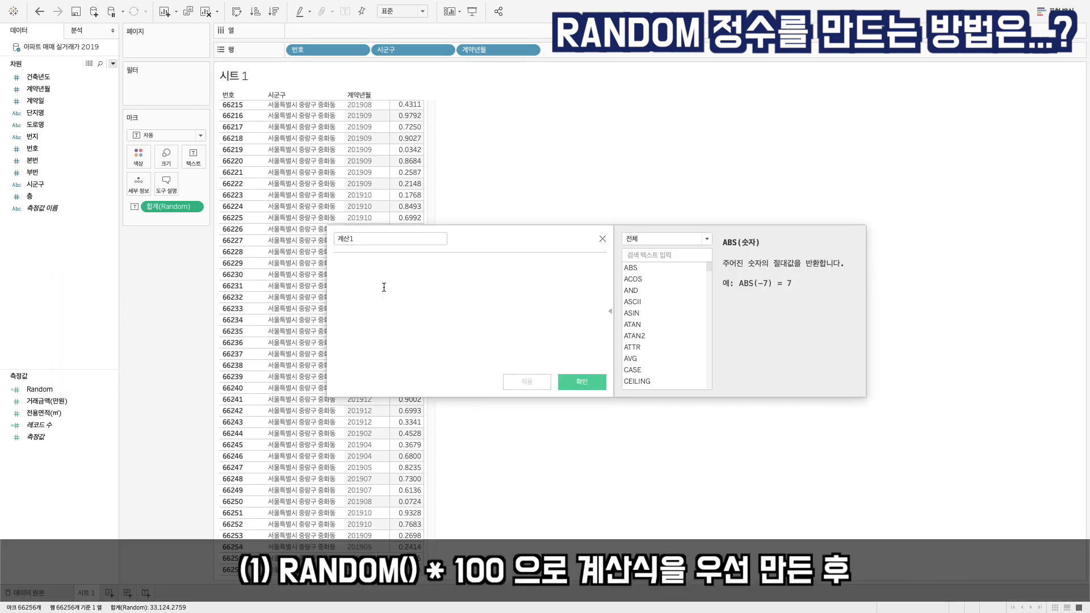
type("RANDOM")
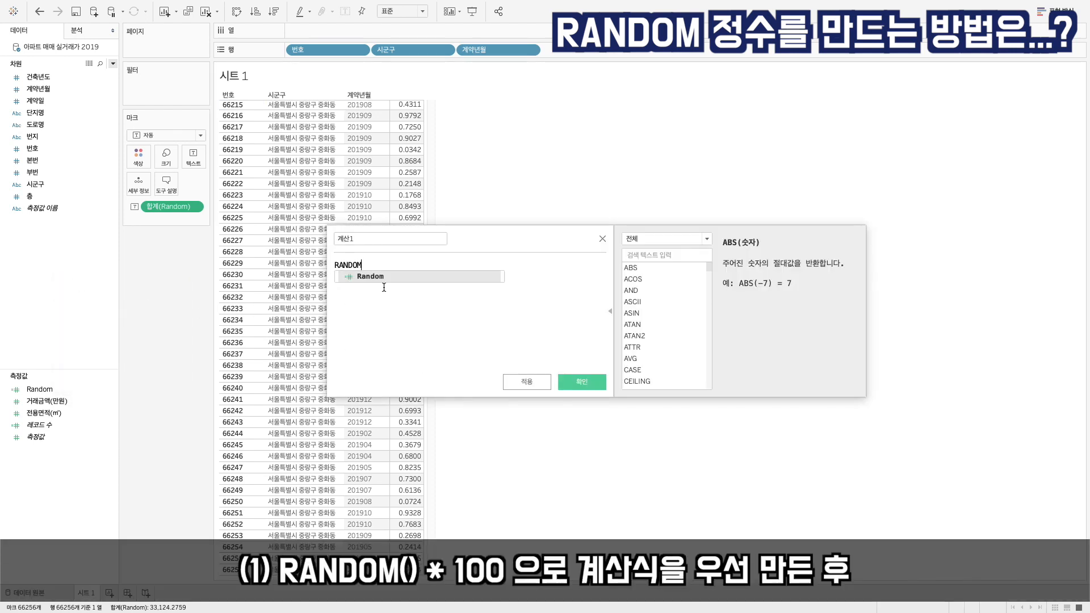
type("() * ")
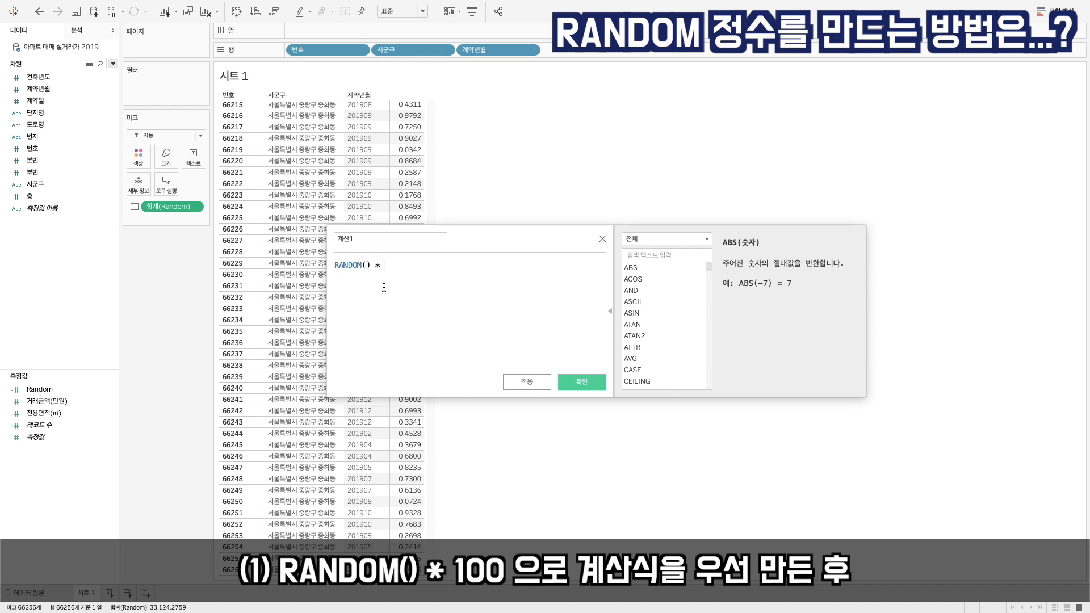
type("100")
Step: Wrap the whole formula in the INT function so it reads INT(RANDOM() * 100)
key("Left")
key("Left")
key("Left")
key("Left")
key("Left")
key("Left")
type("NT(")
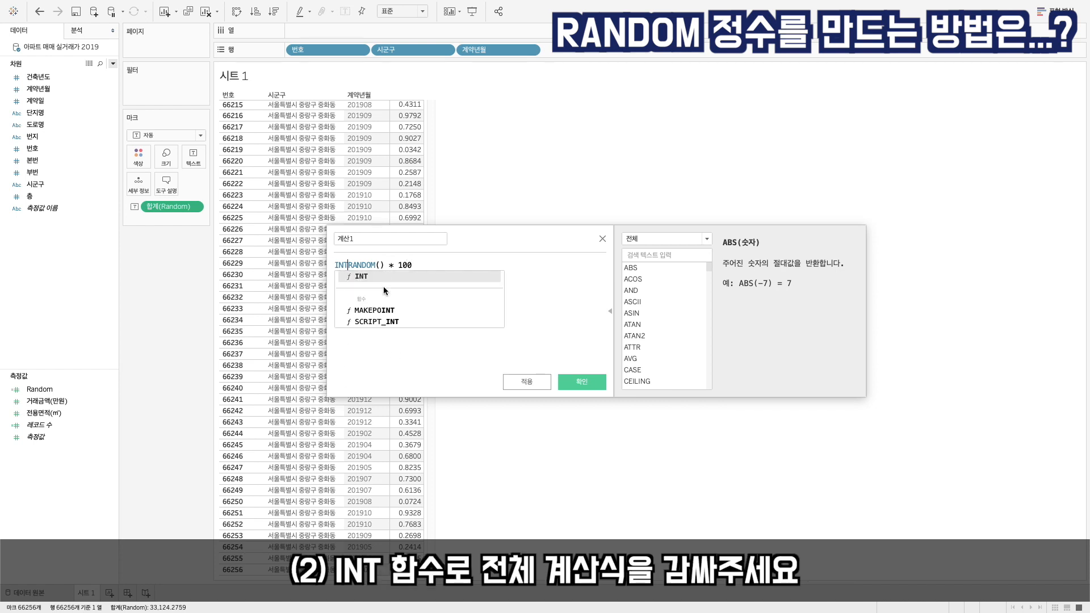
type(")")
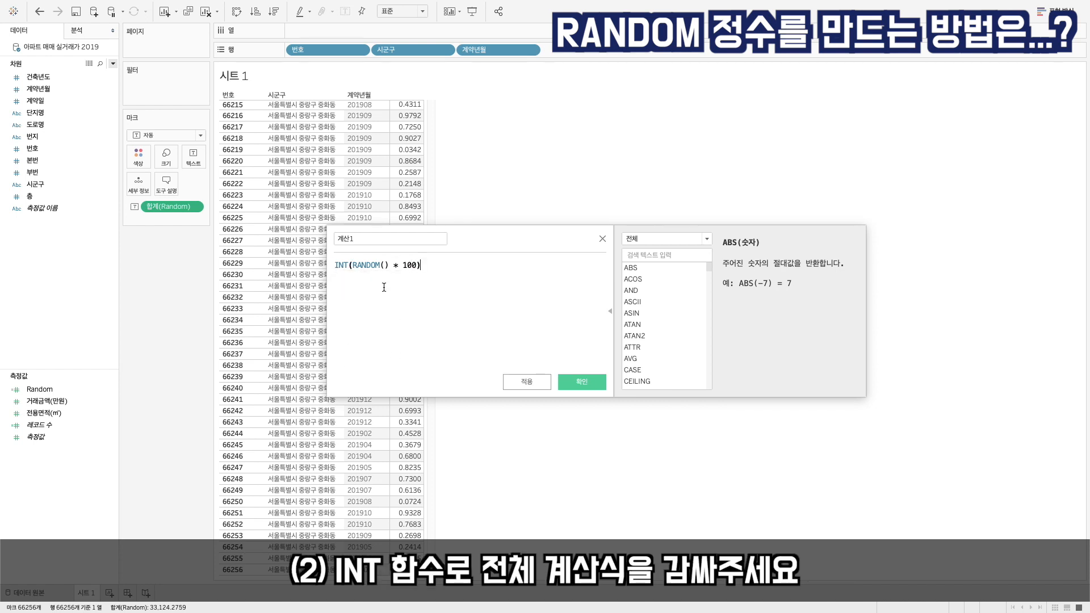
Step: Reuse the formula text INT(RANDOM() * 100) as the calculated field's name and save the field
key("ctrl+a")
key("ctrl+c")
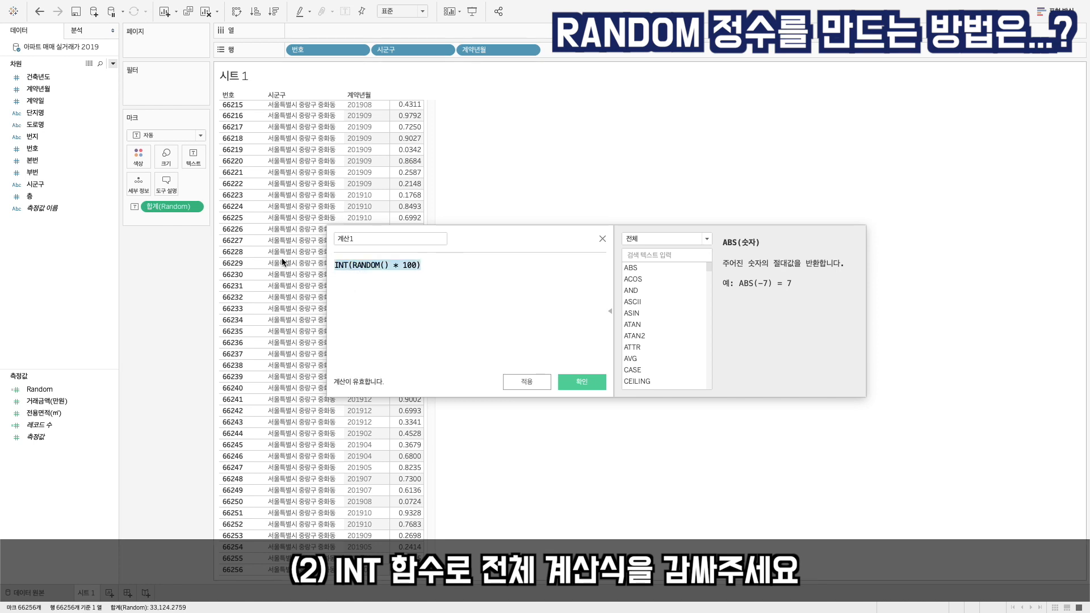
double_click(385, 238)
key("ctrl+v")
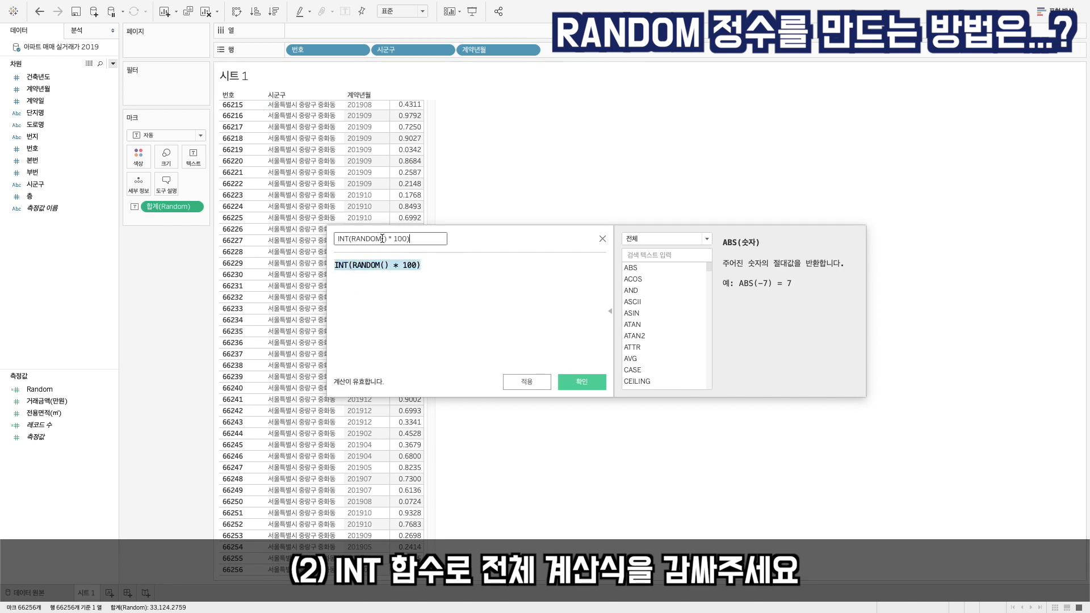
left_click(590, 382)
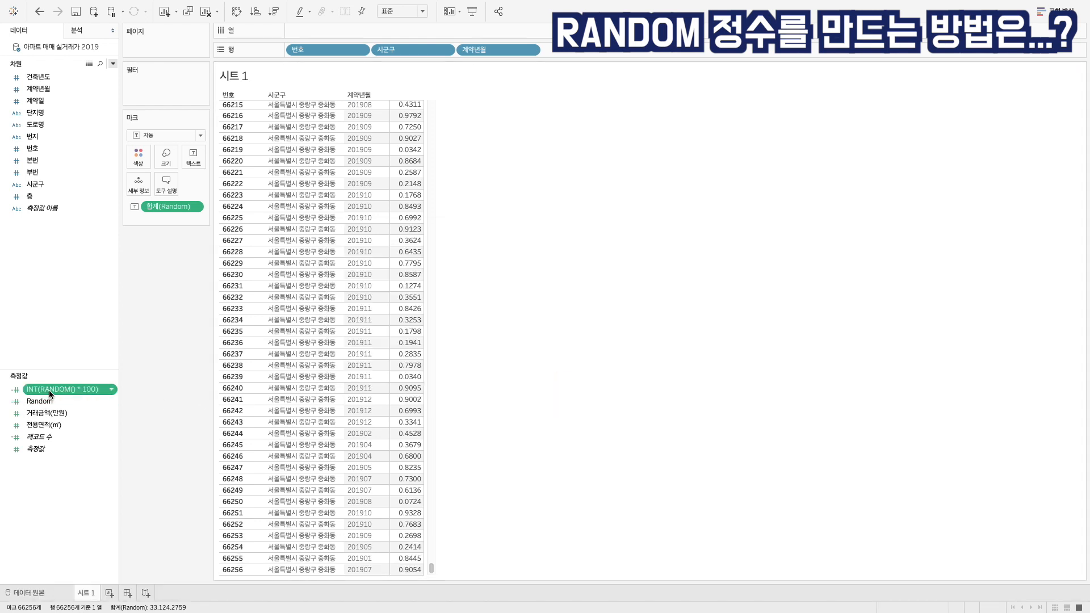
Step: Add the INT(RANDOM() * 100) measure to the table values and remove Random from the view
left_click_drag(49, 389, 400, 267)
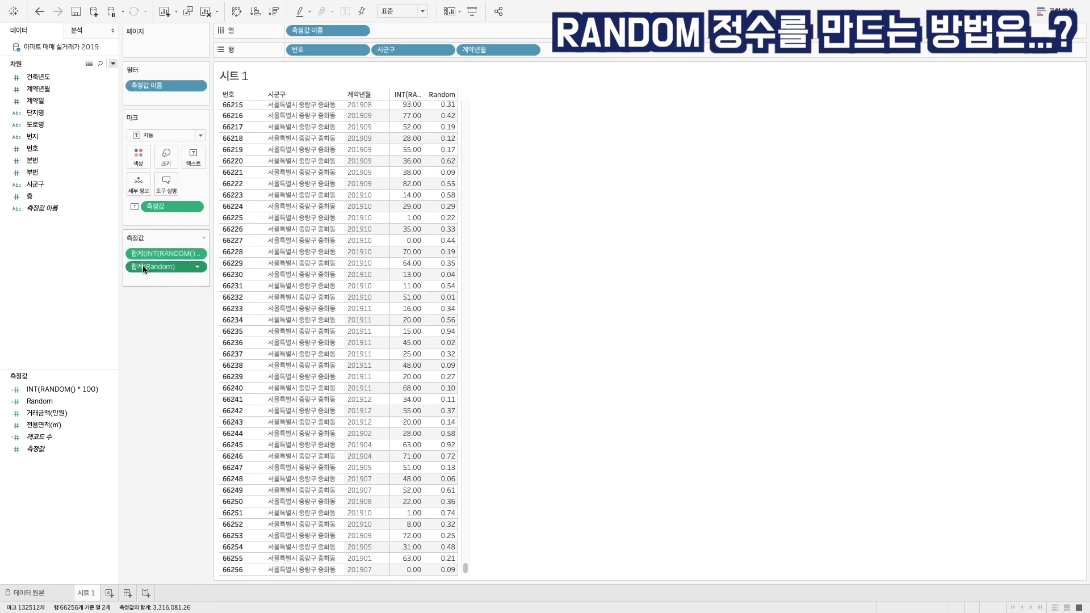
left_click_drag(144, 269, 148, 370)
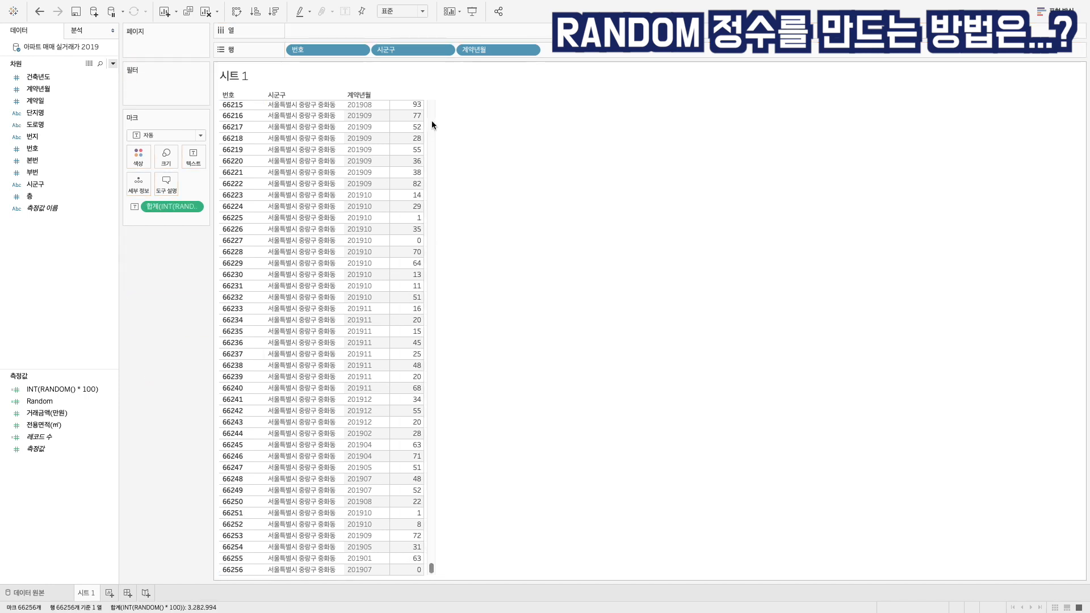
mouse_move(413, 221)
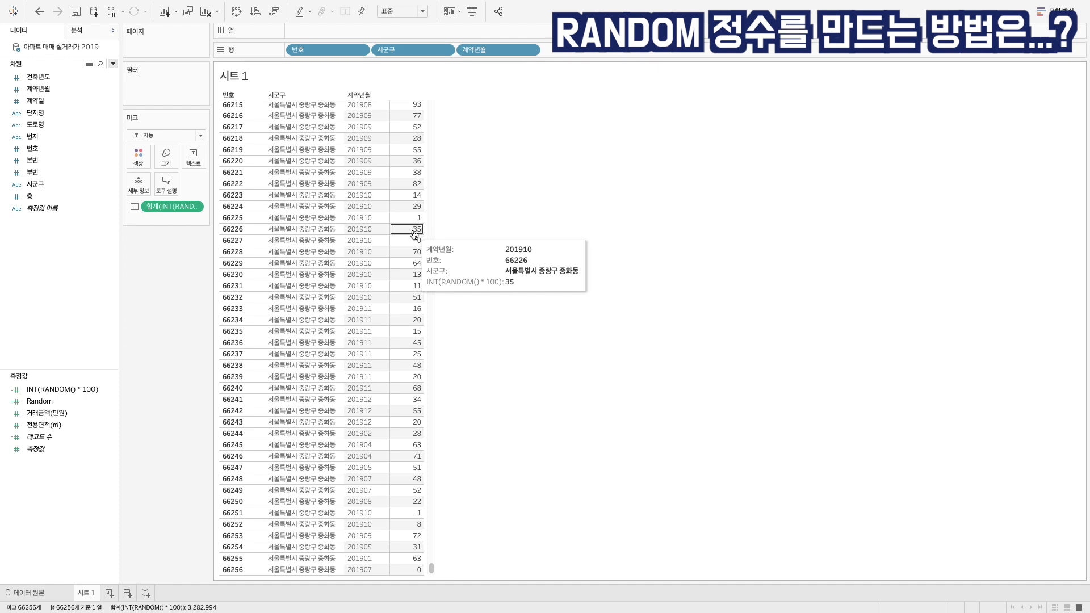
mouse_move(415, 242)
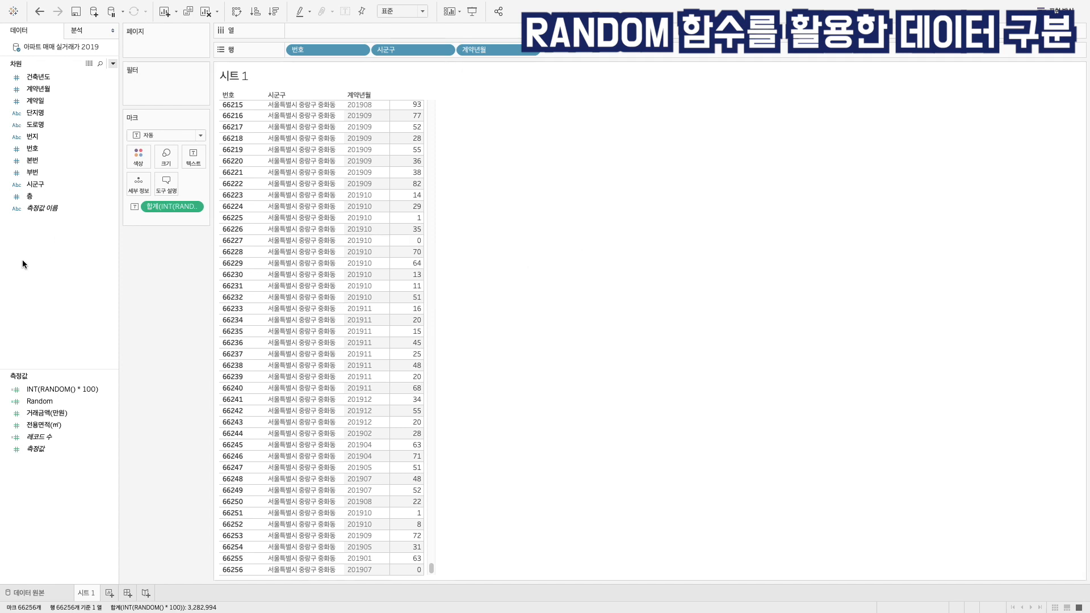
Step: Start a new calculated field with the formula RANDOM() > 0.3
right_click(41, 258)
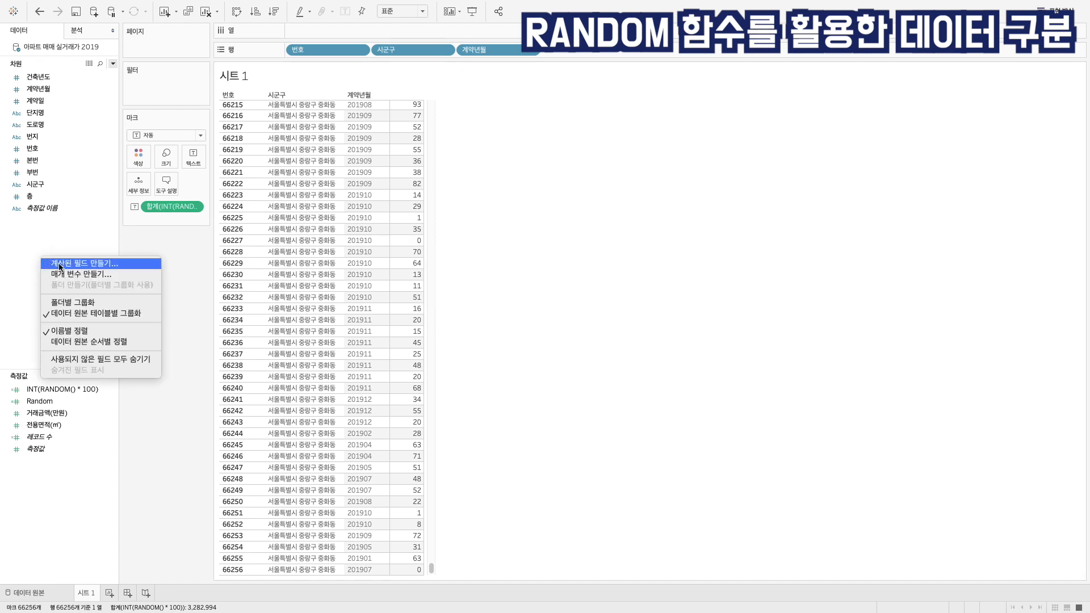
left_click(59, 265)
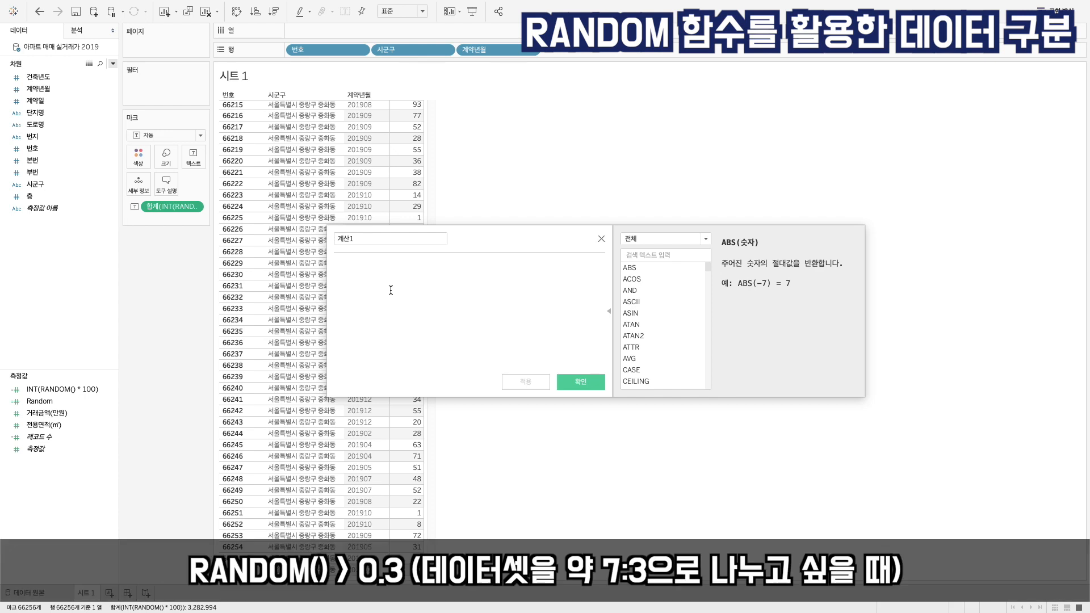
type("RANON")
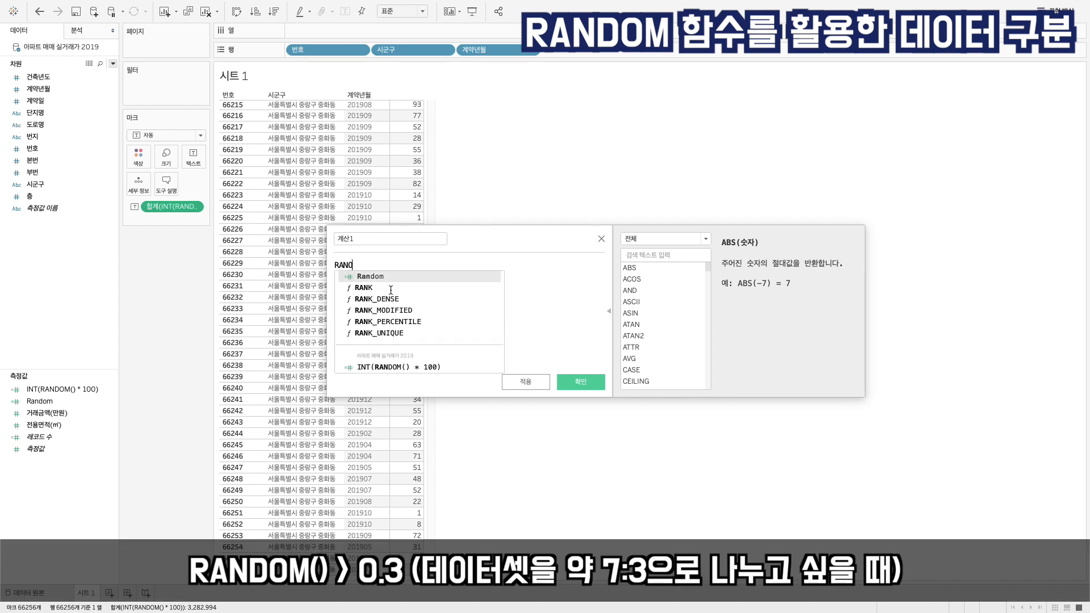
key("BackSpace")
key("BackSpace")
type("D")
key("Return")
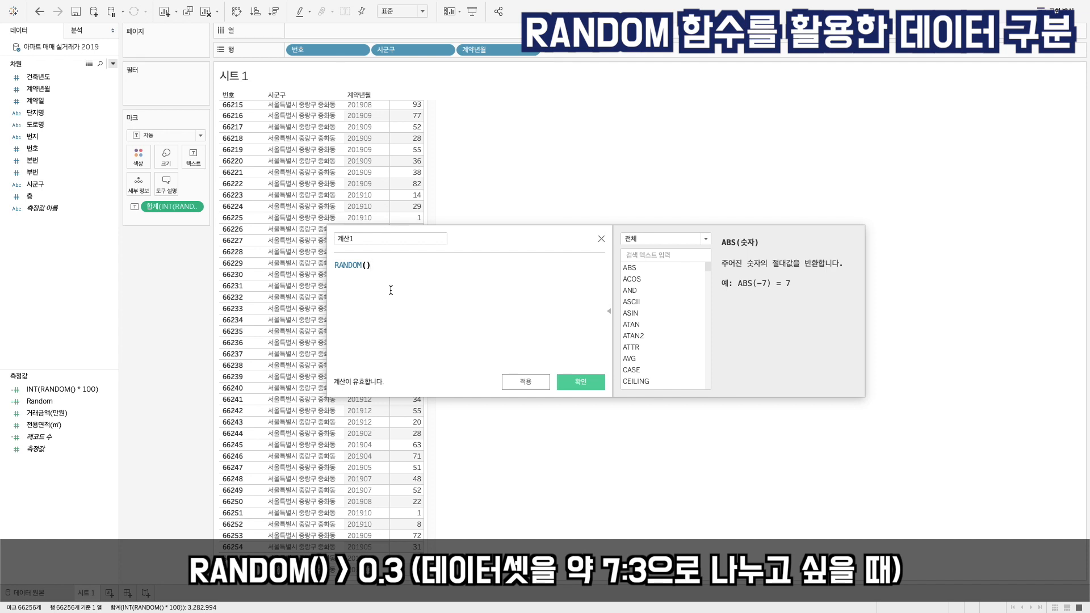
type("> 0.3")
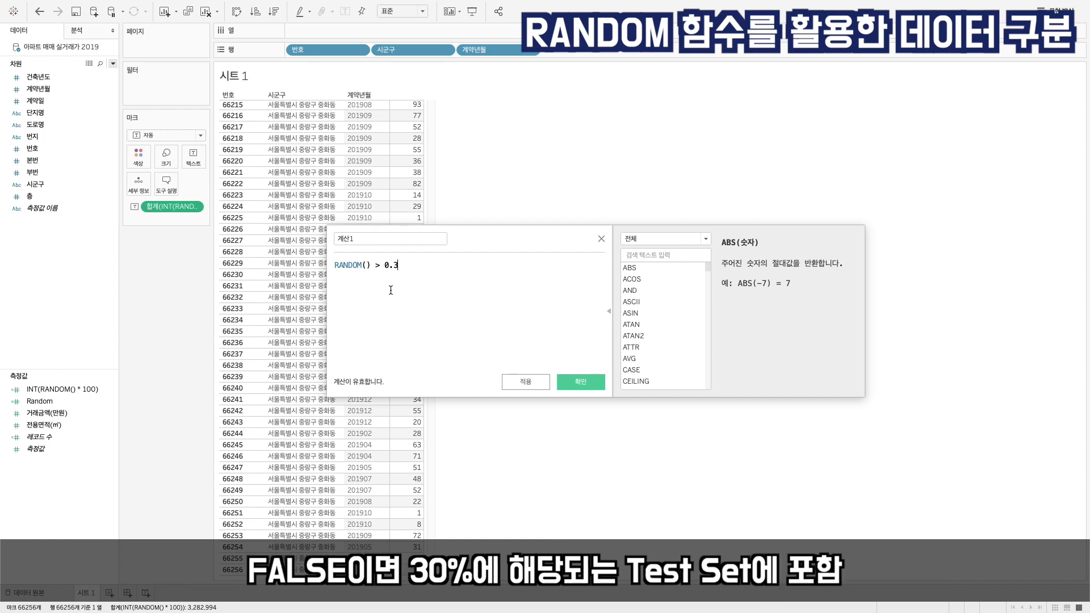
Step: Reuse the formula text RANDOM() > 0.3 as the calculated field's name and save the field
left_click_drag(398, 265, 332, 267)
key("ctrl+c")
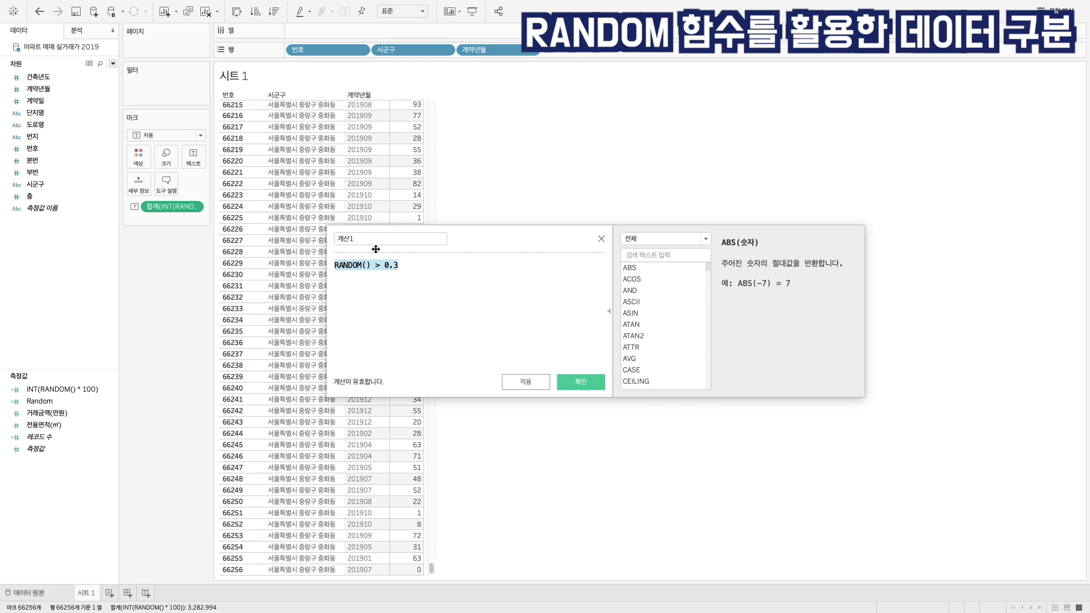
left_click(382, 238)
key("ctrl+a")
key("ctrl+v")
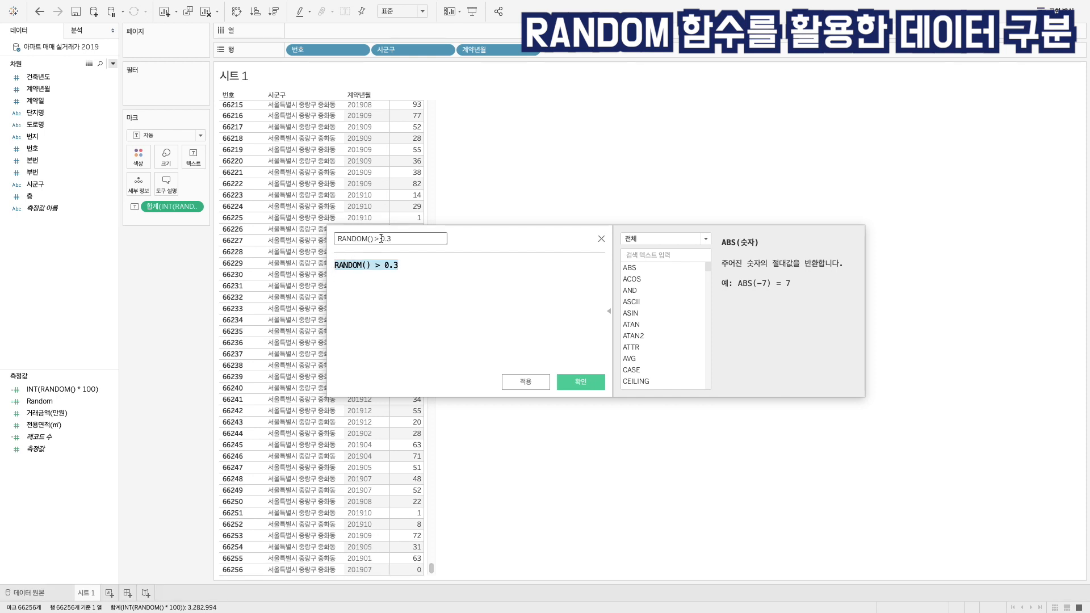
left_click(580, 381)
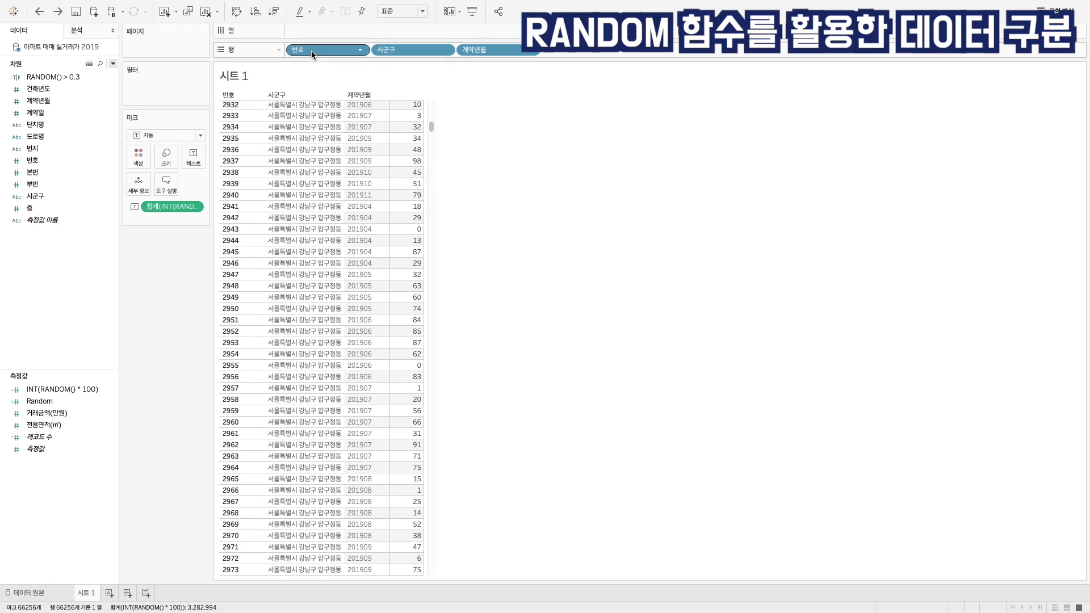
Step: Remove 시군구, 계약년월 and INT(RANDOM() * 100) from the view and add RANDOM() > 0.3 to the rows after 번호
left_click_drag(384, 50, 595, 8)
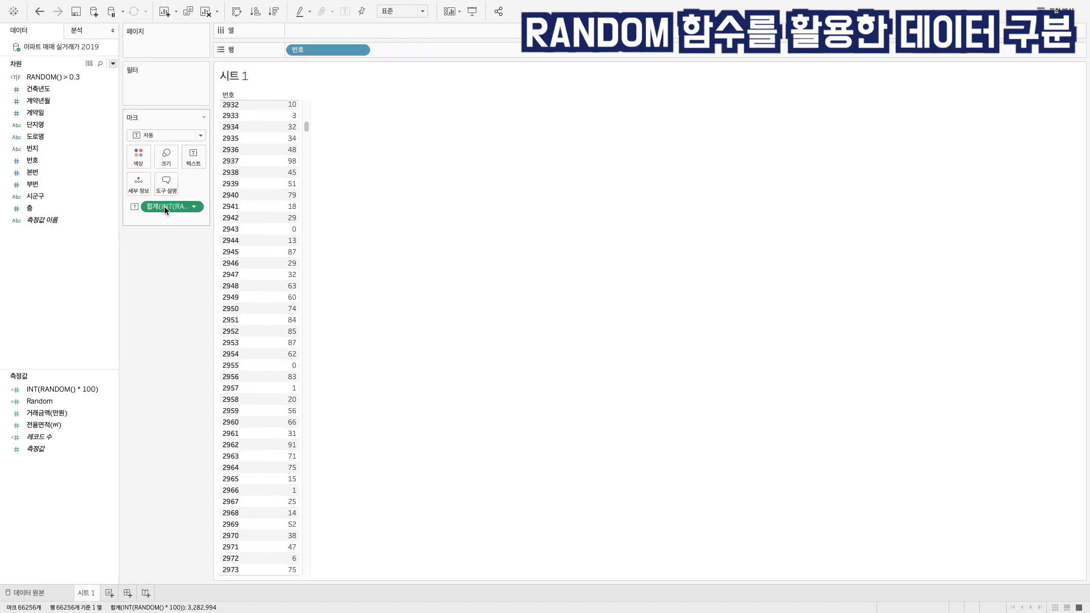
left_click_drag(164, 206, 156, 355)
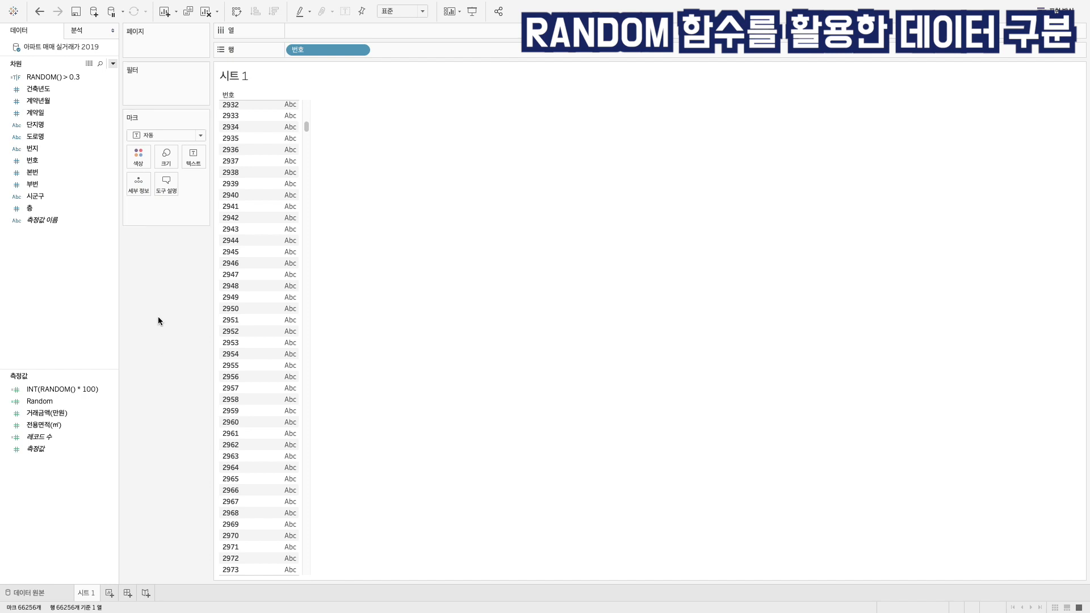
left_click(67, 78)
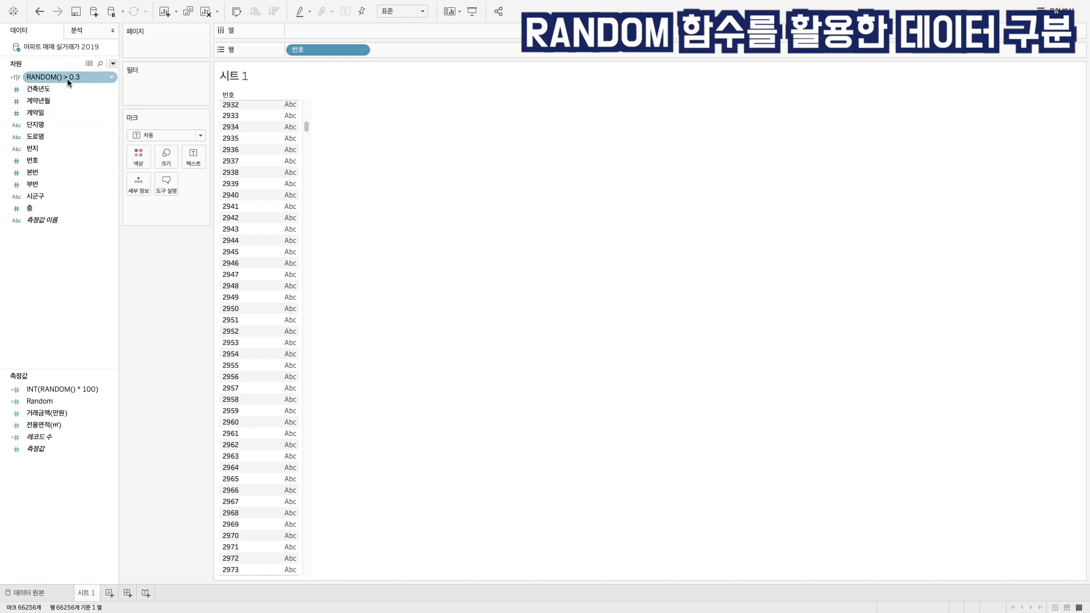
left_click_drag(67, 79, 457, 56)
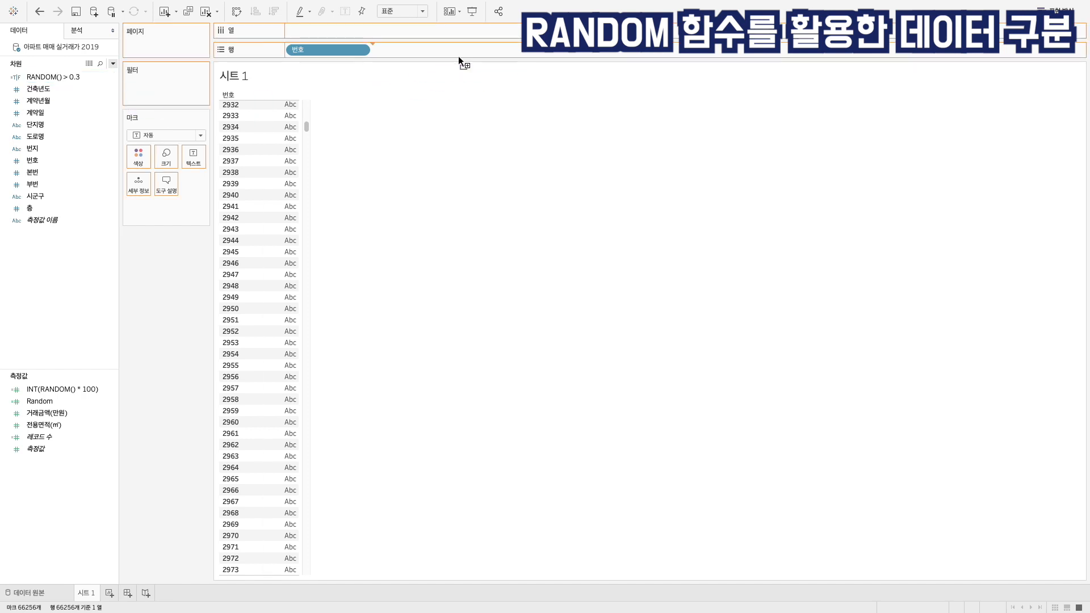
scroll(255, 148, "up", 15)
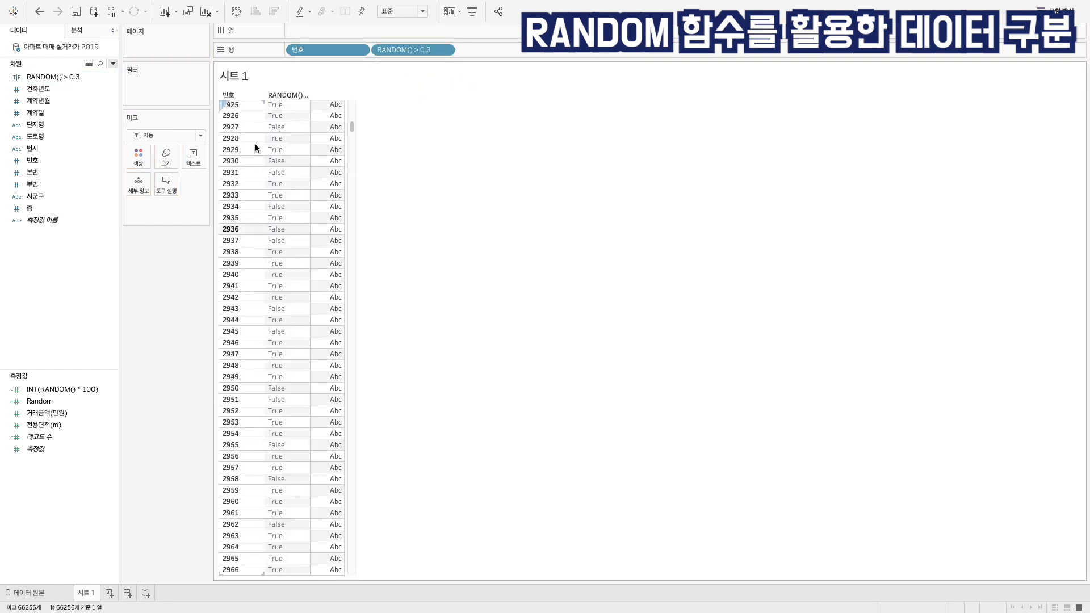
left_click_drag(352, 124, 353, 107)
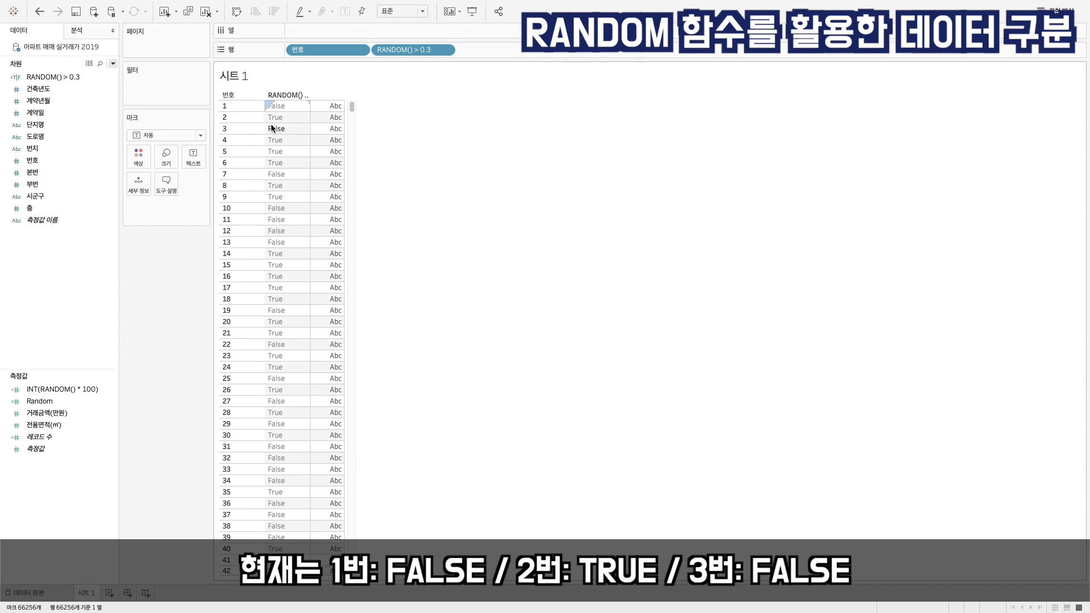
Step: Try adding 시군구 to the rows after RANDOM() > 0.3, and take it out of the view again
left_click_drag(43, 193, 498, 47)
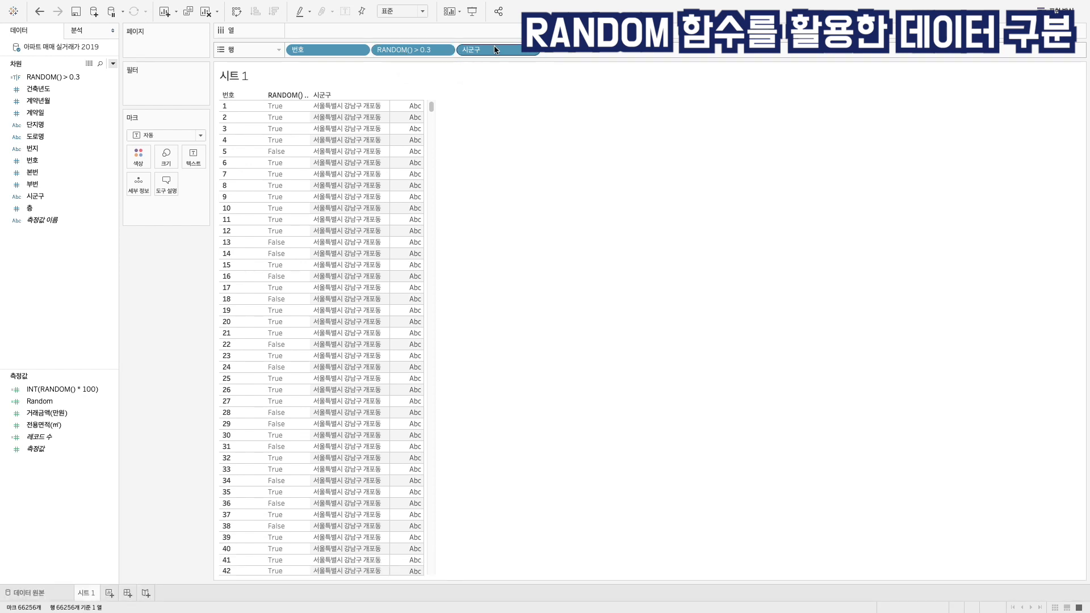
left_click_drag(491, 49, 570, 12)
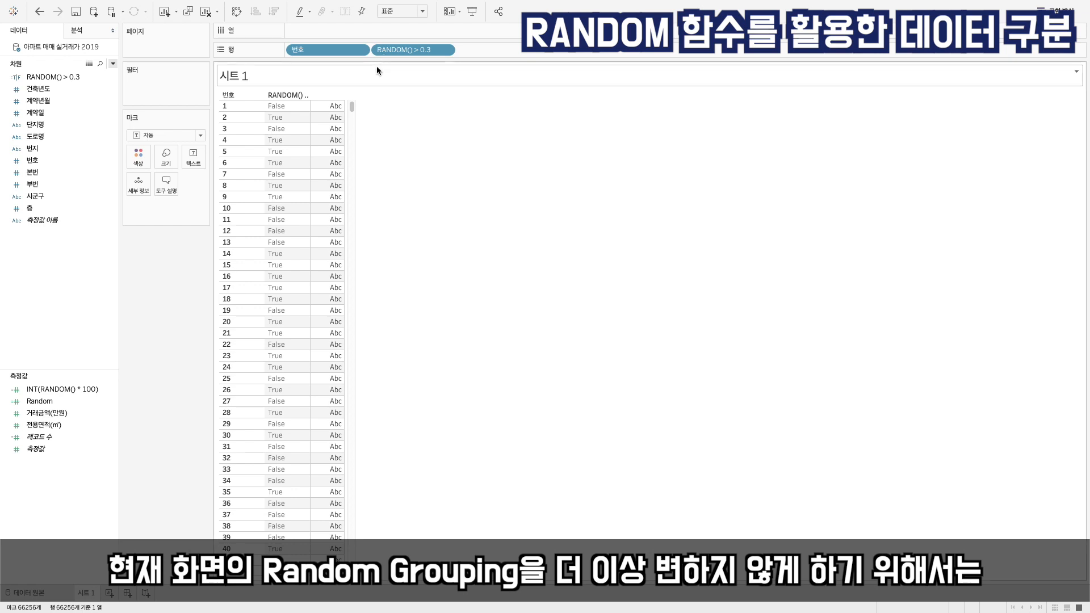
Step: Keep only the False records of RANDOM() > 0.3 and select all remaining 번호 values from first to last
left_click(282, 107)
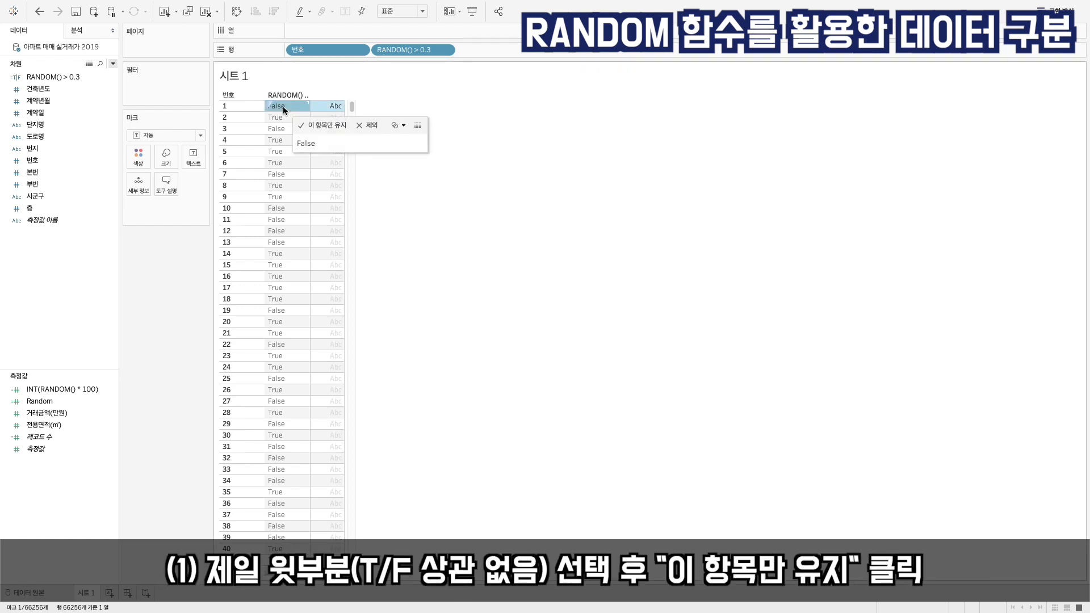
left_click(314, 129)
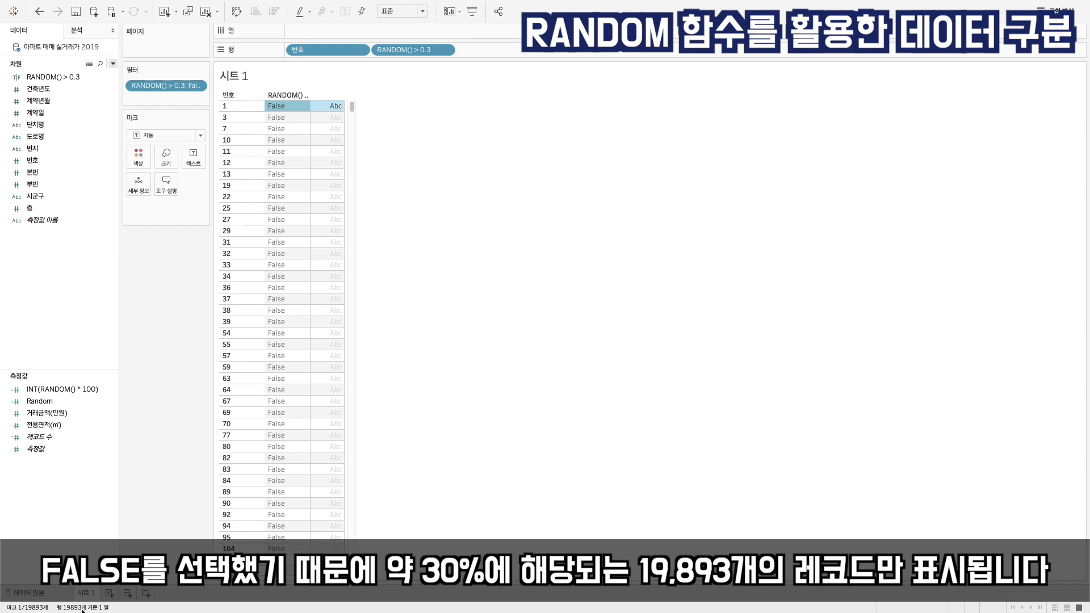
left_click(228, 105)
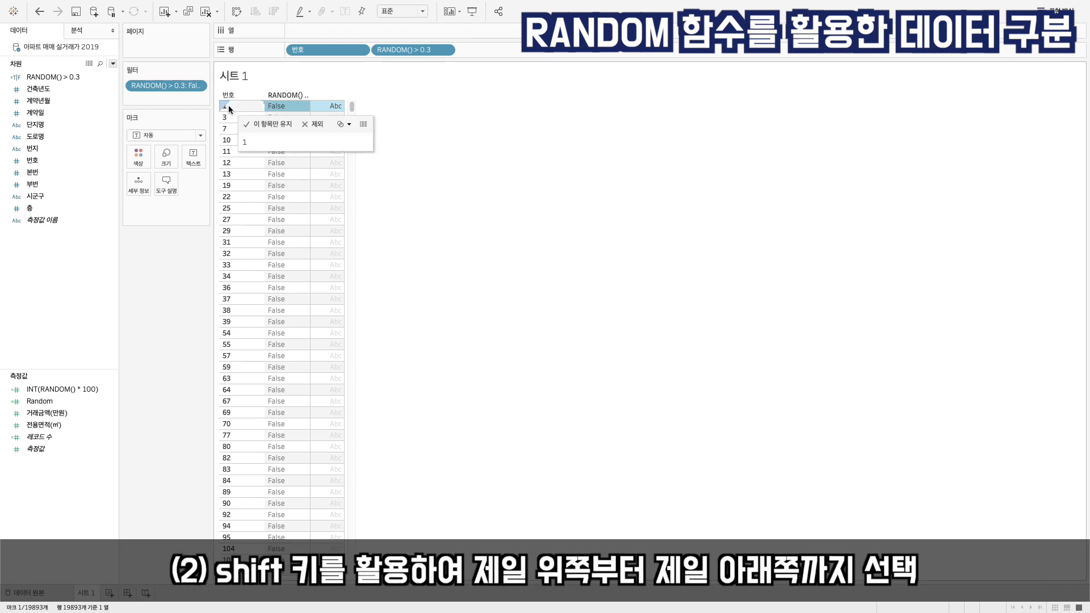
left_click_drag(351, 107, 335, 581)
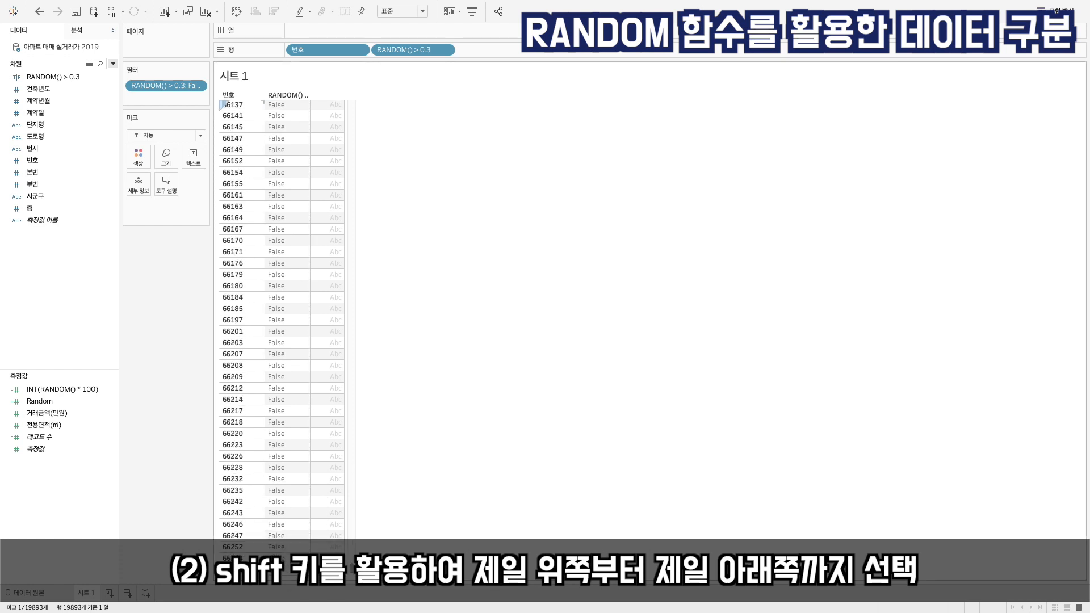
left_click(233, 569, "shift")
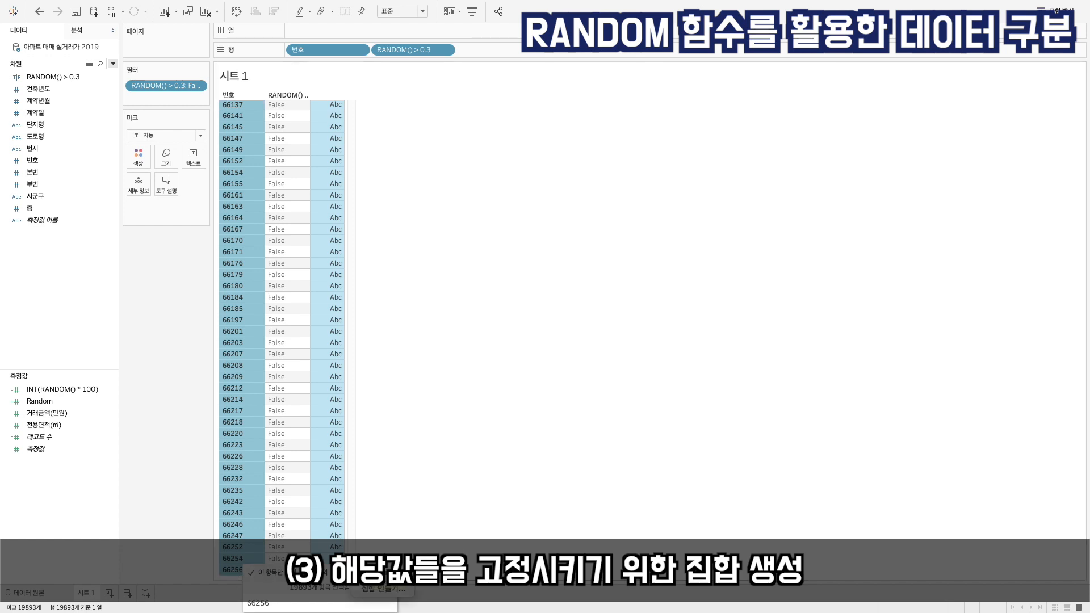
Step: Create a set named Test Set from the selected records, dropping the RANDOM() > 0.3 column so that only 번호 defines its members
left_click(370, 587)
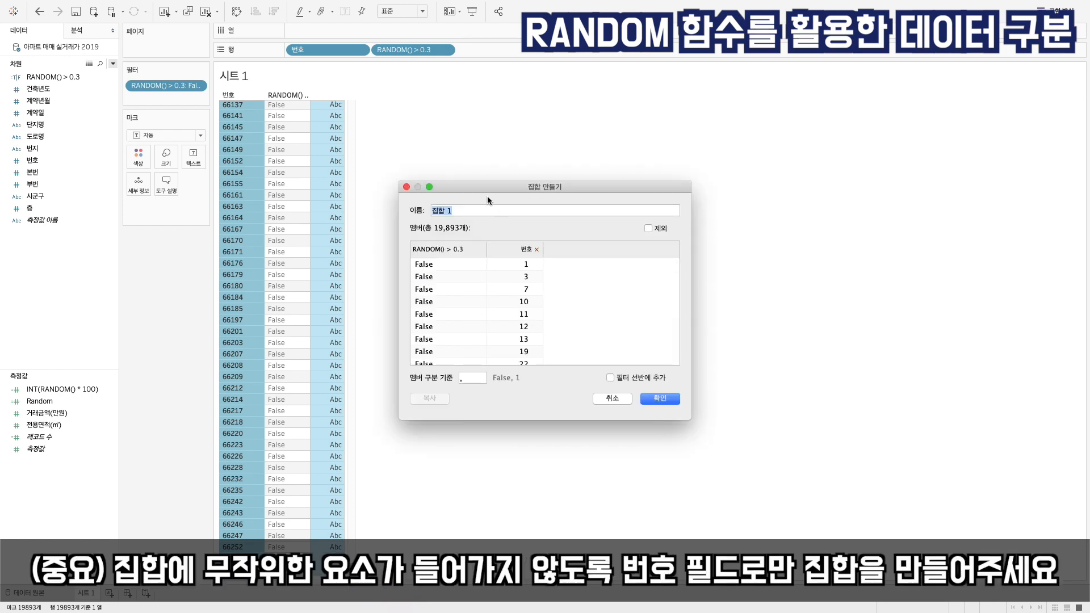
left_click_drag(487, 188, 471, 122)
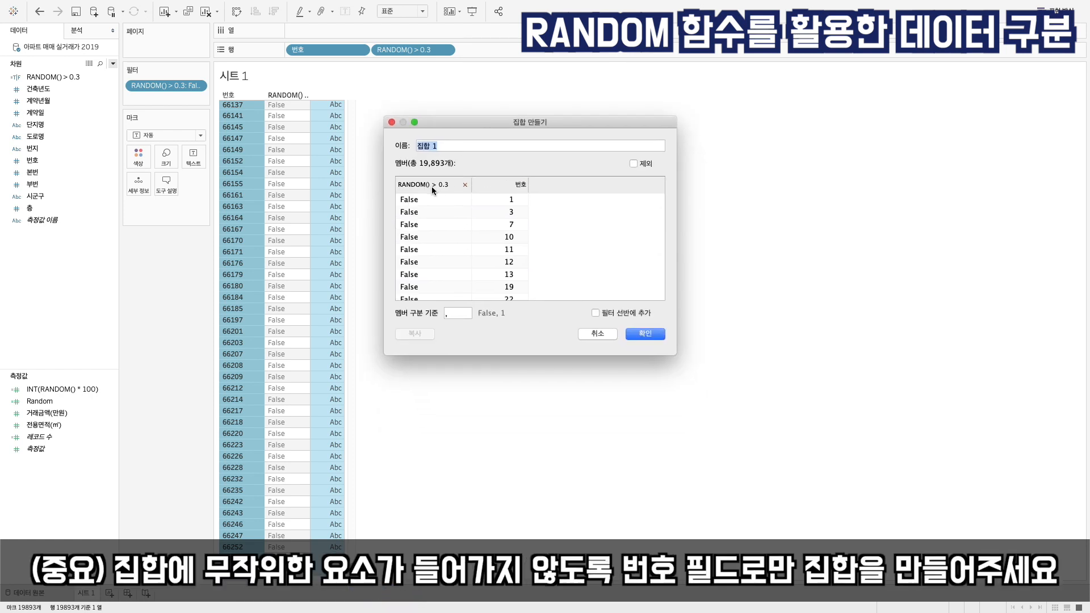
mouse_move(440, 188)
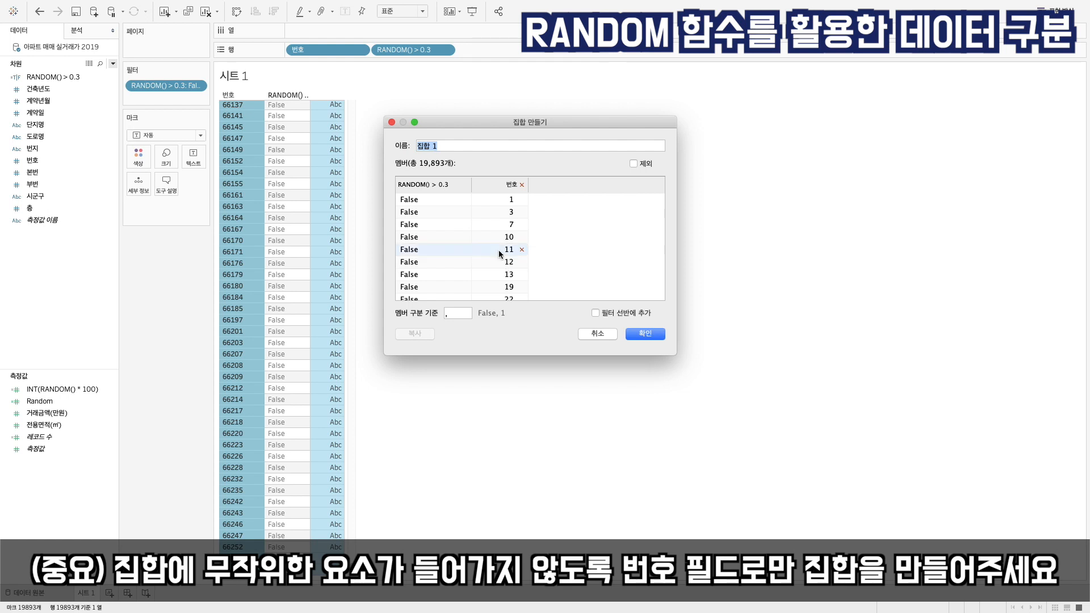
left_click(464, 184)
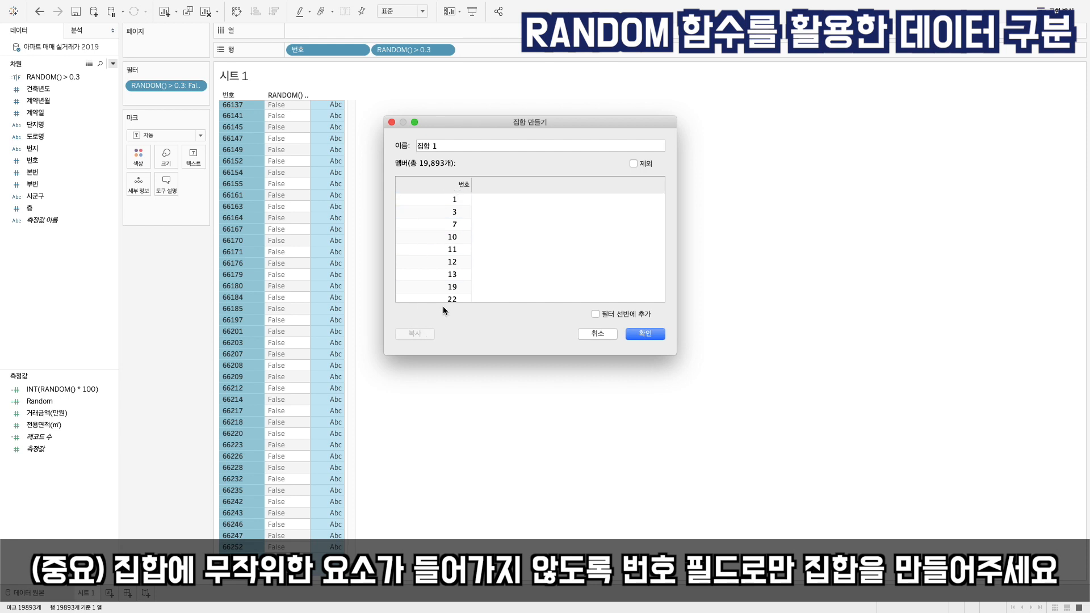
triple_click(452, 149)
type("Test Set")
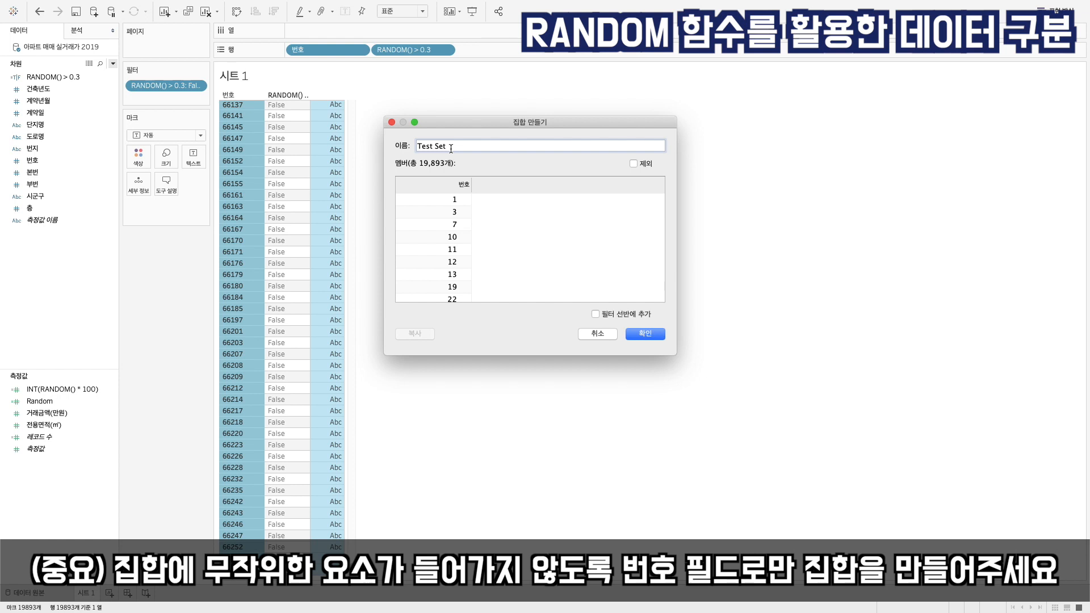
left_click(663, 333)
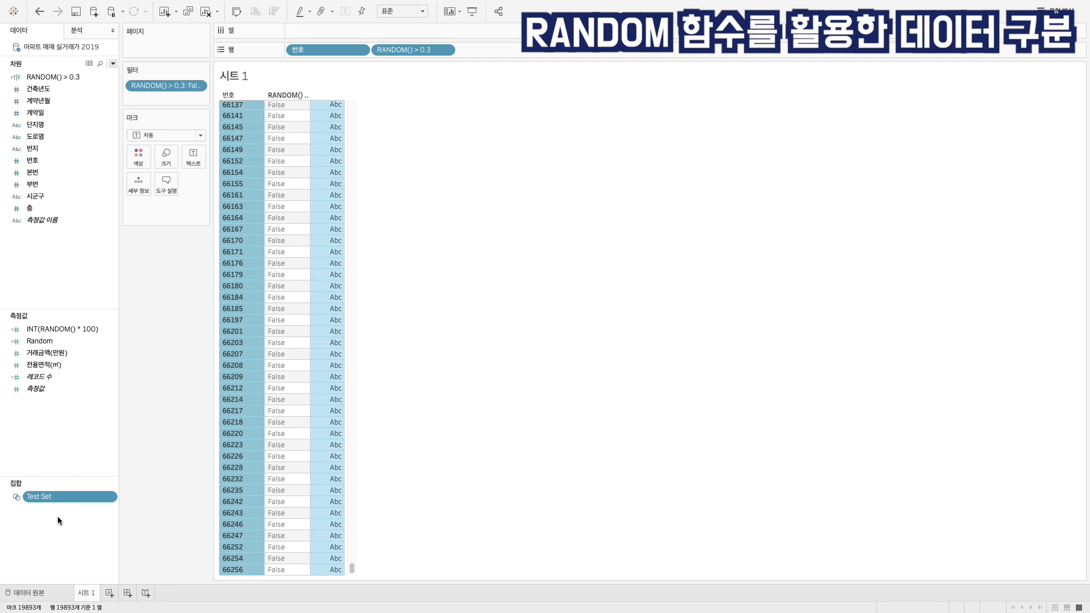
left_click(88, 523)
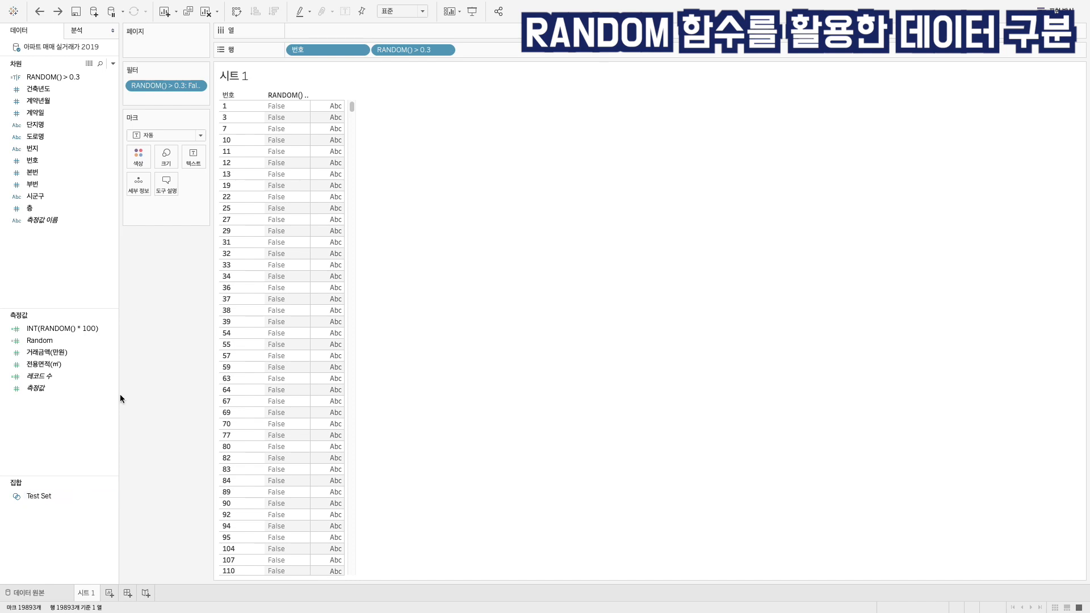
Step: Clear the sheet and build a bar chart with Test Set on rows and 레코드 수 on columns
left_click(205, 12)
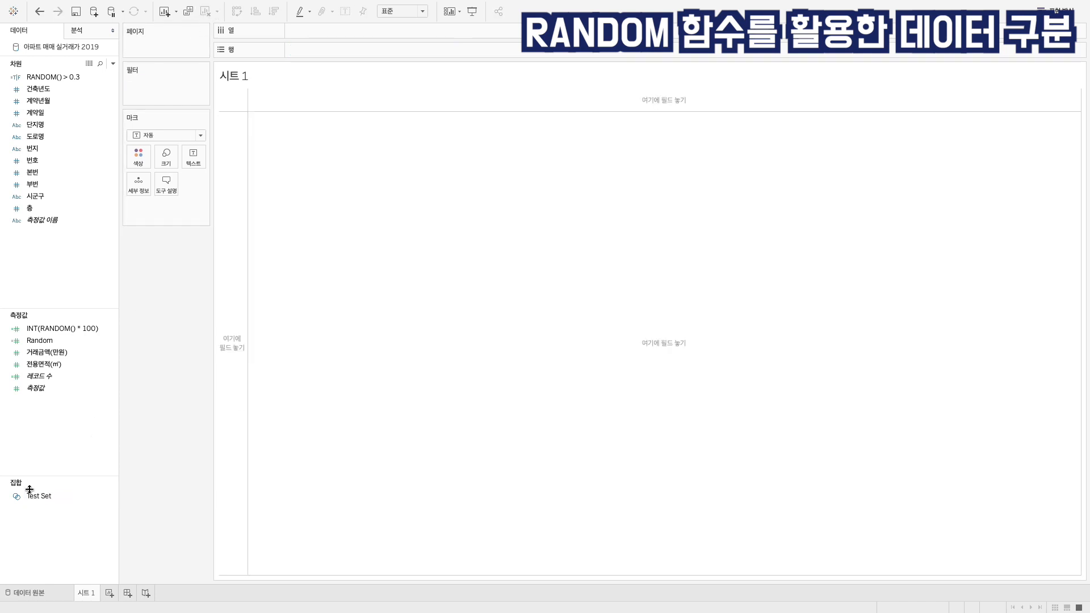
left_click_drag(38, 495, 228, 253)
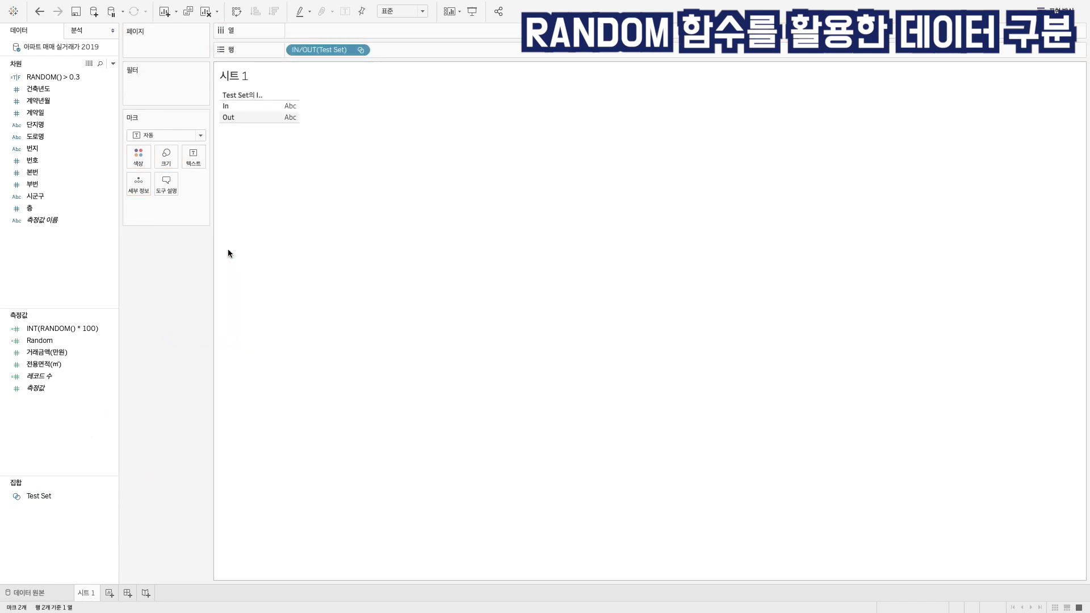
left_click(59, 378)
left_click_drag(59, 379, 377, 36)
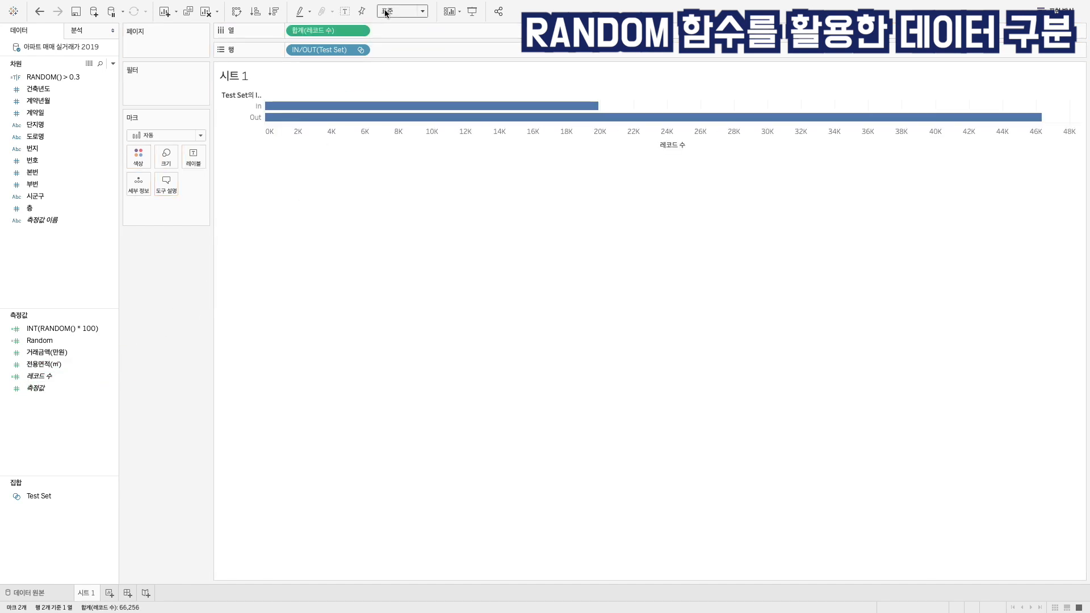
Step: Fit the bar chart to the entire view (전체 보기) and show the mark labels on the bars
left_click(397, 12)
left_click(384, 49)
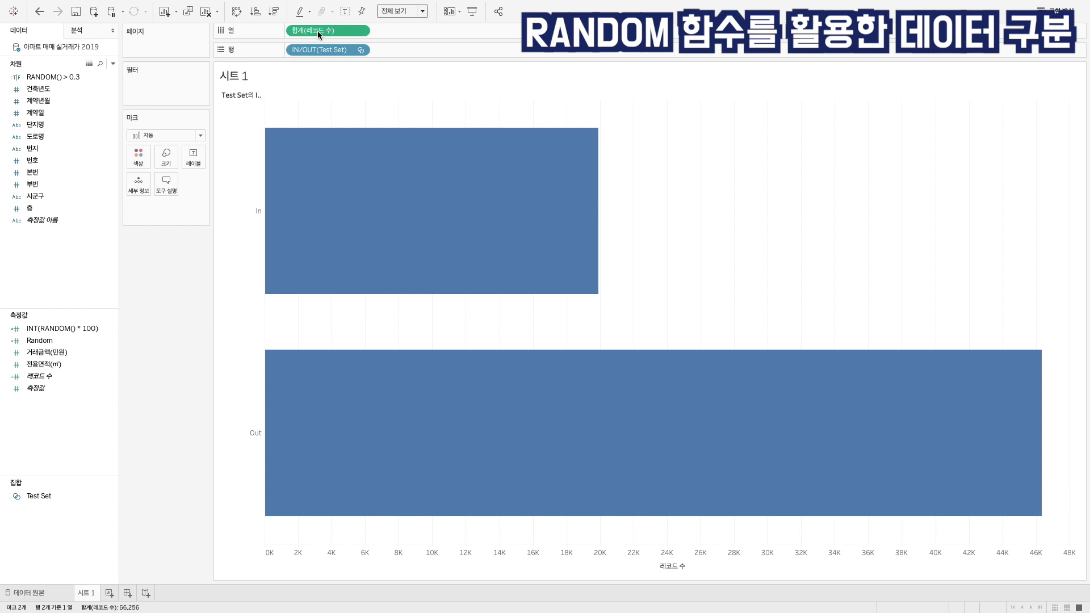
left_click(345, 12)
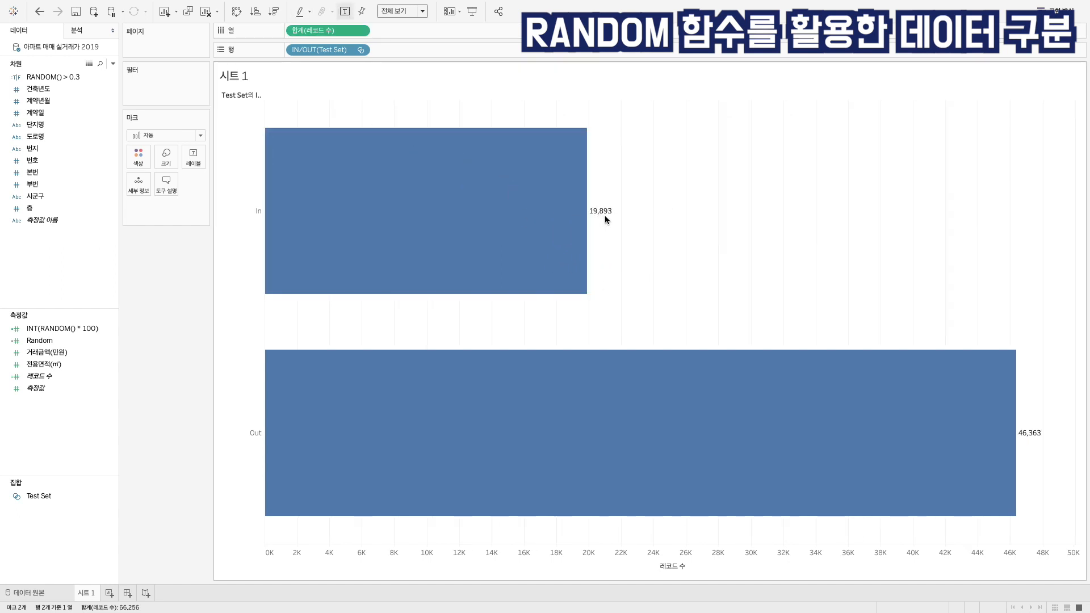
Step: Change the alias of the In member of the set to Test Set in the bar chart's row headers
right_click(240, 206)
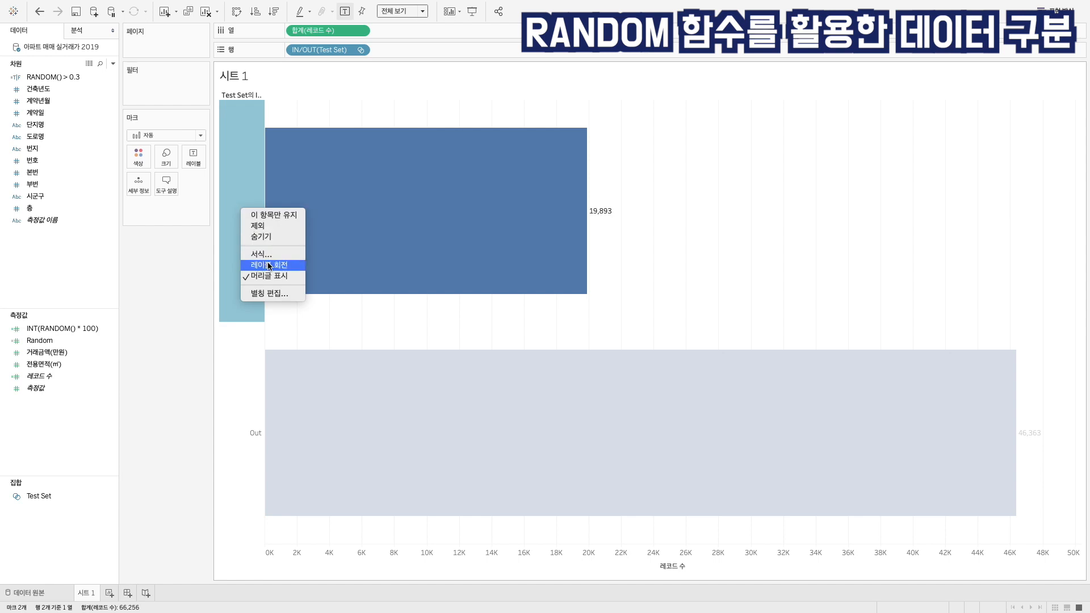
left_click(268, 293)
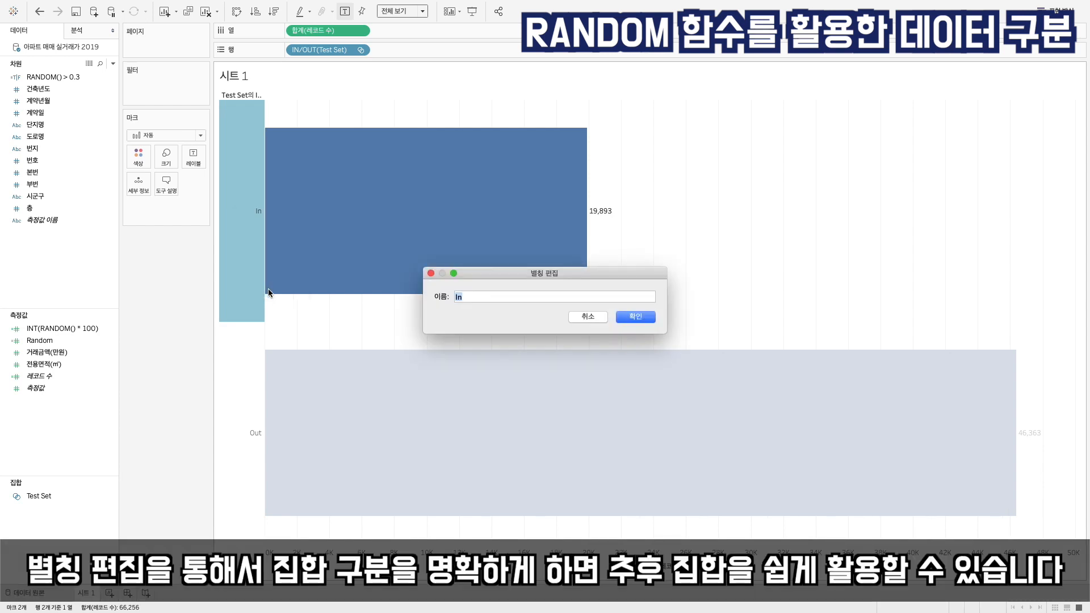
type("Test Set")
left_click(646, 319)
Step: Change the alias of the Out member of the set to Training Set
right_click(259, 396)
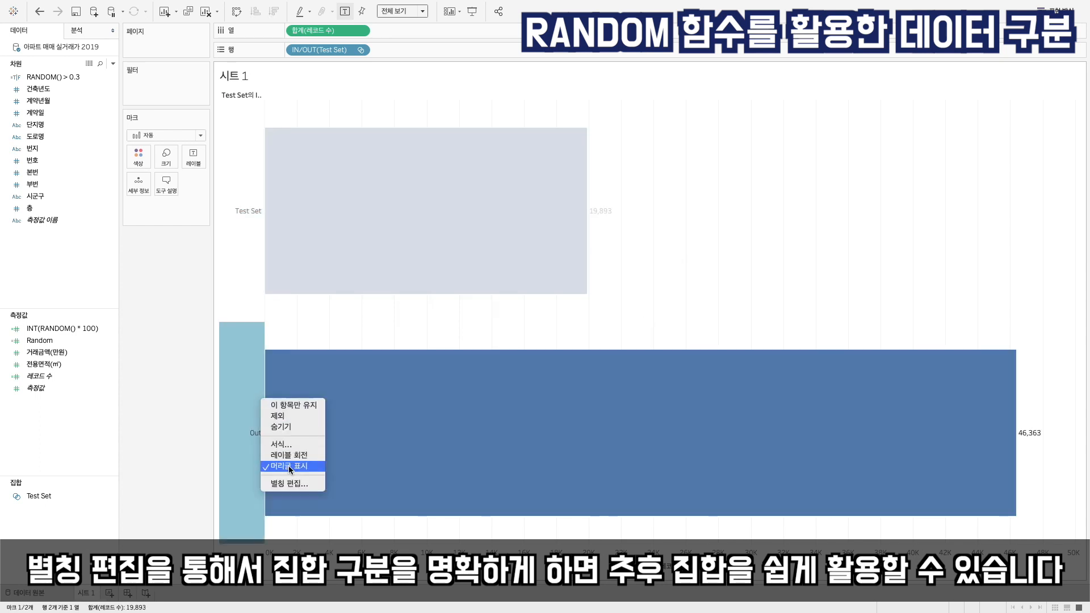
left_click(288, 483)
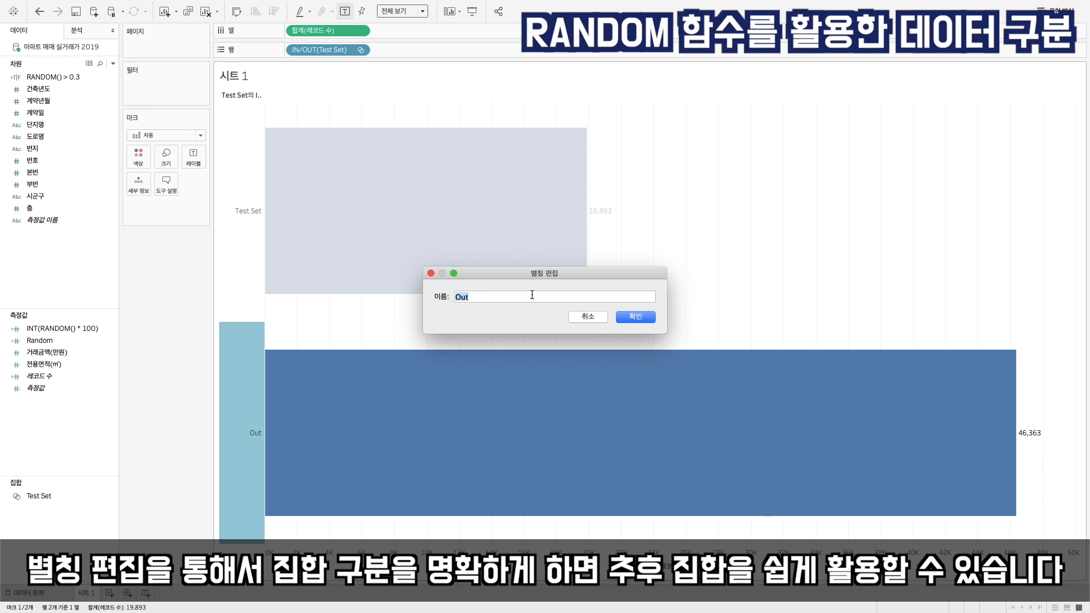
type("Training Set")
left_click(643, 319)
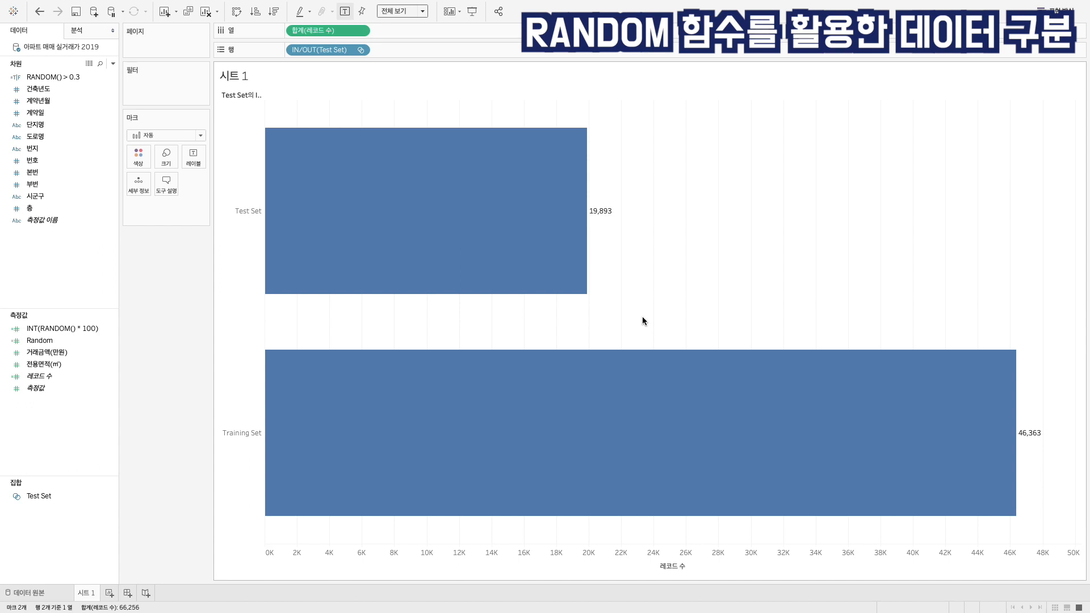
Step: Build a bar chart on a new worksheet with 번호, RANDOM() > 0.3 and 시군구 on rows and 거래금액(만원) on columns
left_click(110, 593)
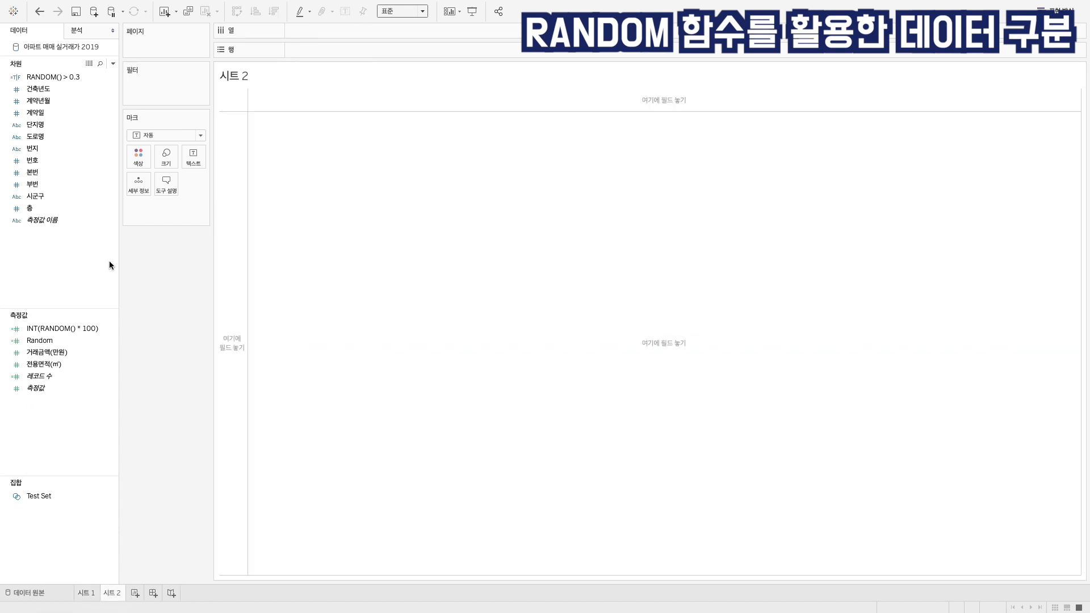
left_click_drag(65, 161, 227, 152)
left_click_drag(52, 77, 416, 46)
left_click(73, 197)
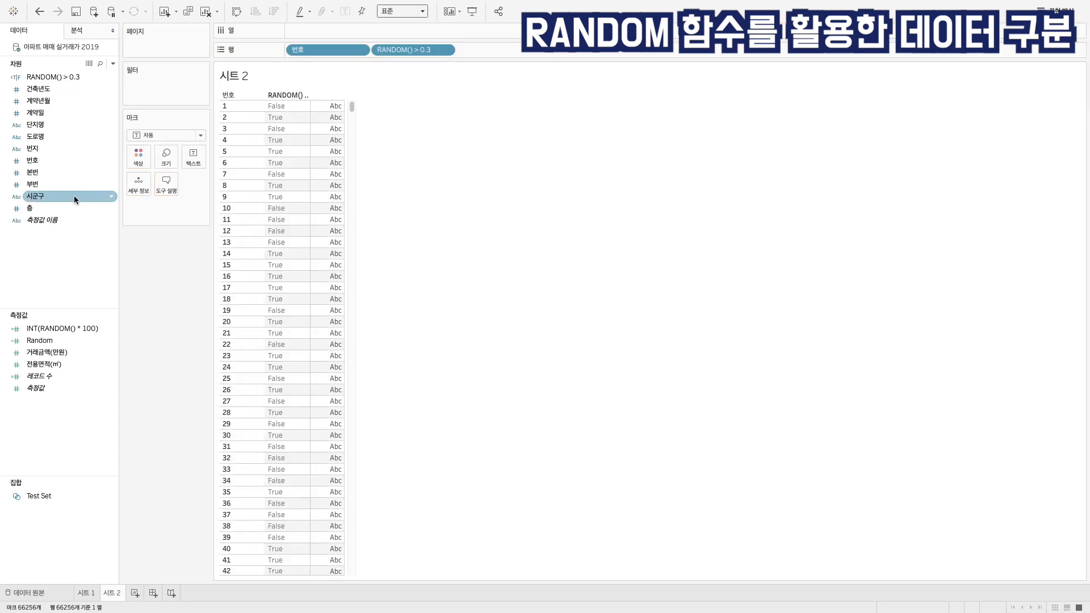
left_click_drag(73, 196, 522, 52)
left_click(49, 352)
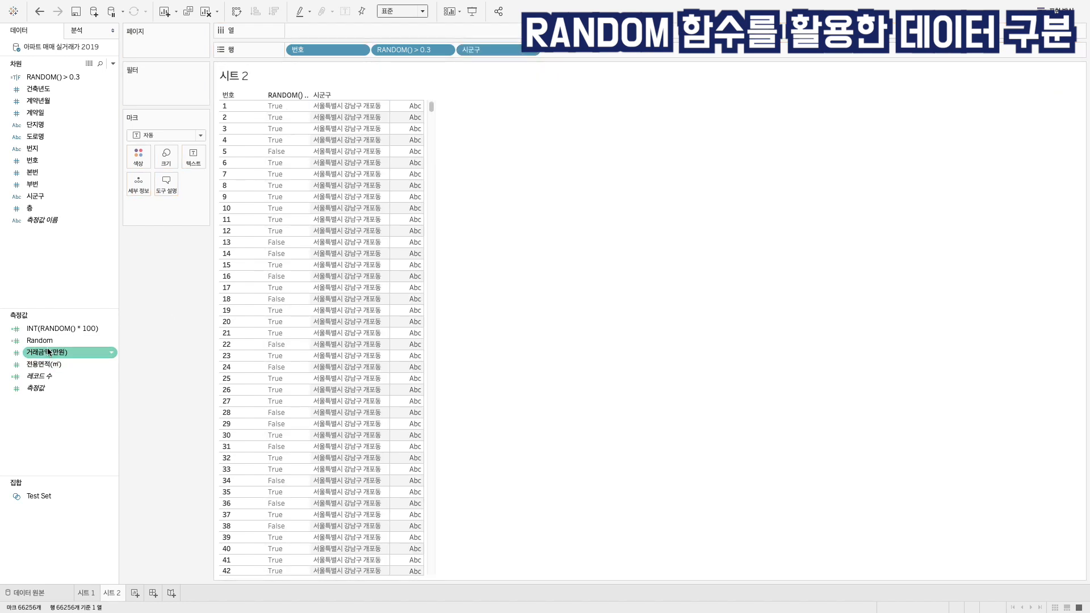
left_click_drag(49, 352, 380, 26)
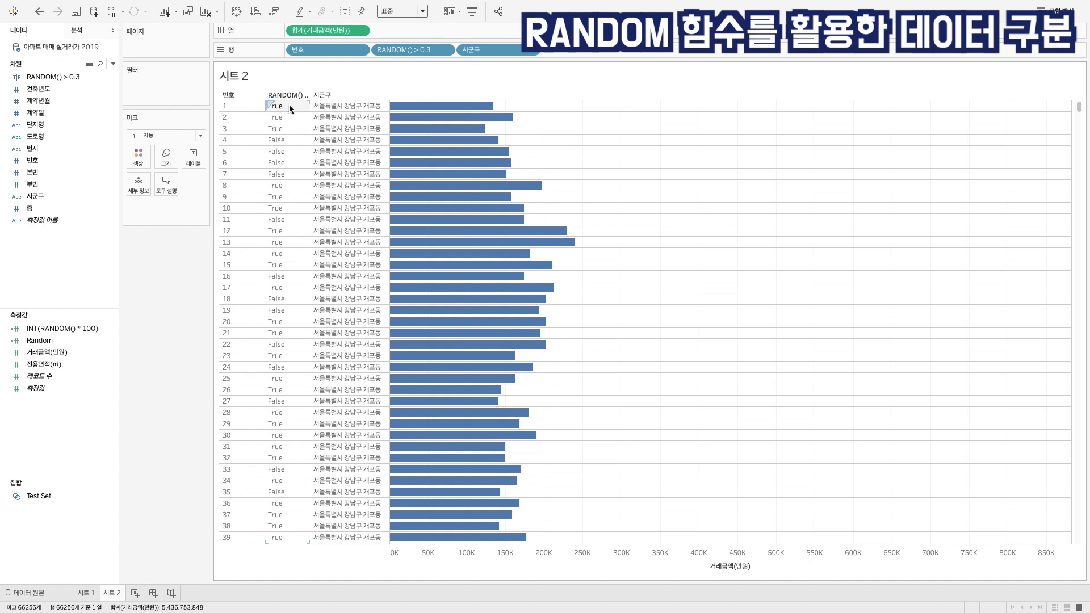
Step: Replace RANDOM() > 0.3 on rows with the Test Set set and add 도로명 after 시군구
left_click(39, 496)
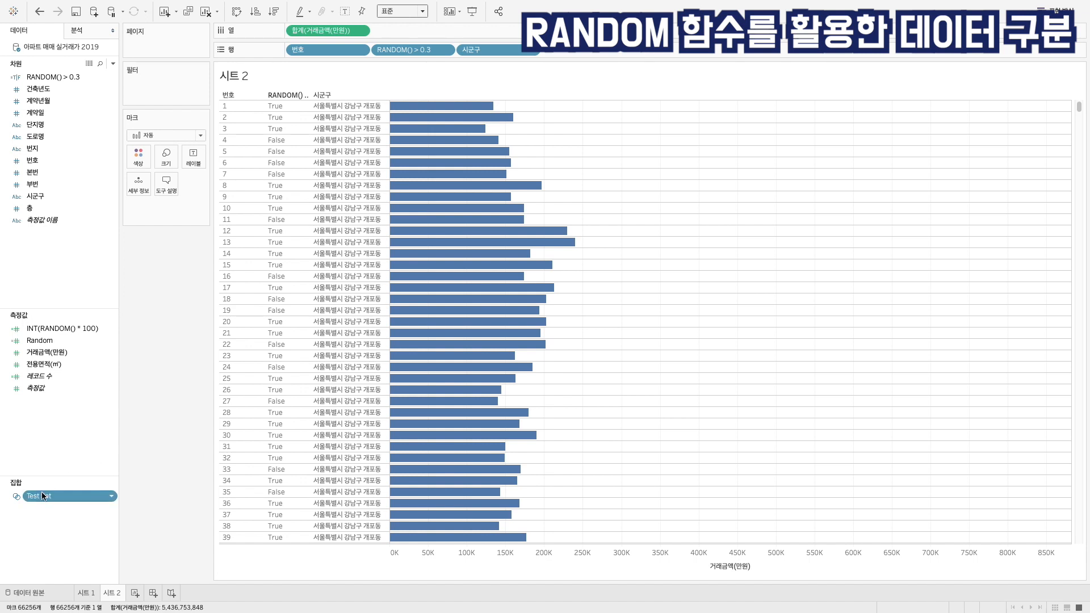
left_click_drag(42, 492, 399, 48)
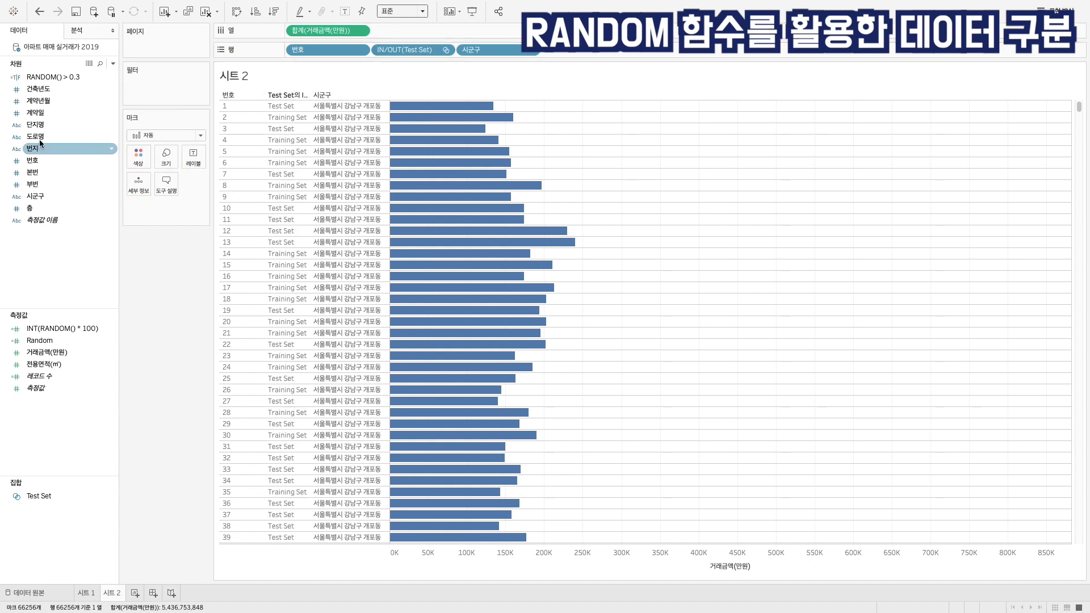
left_click_drag(43, 136, 551, 52)
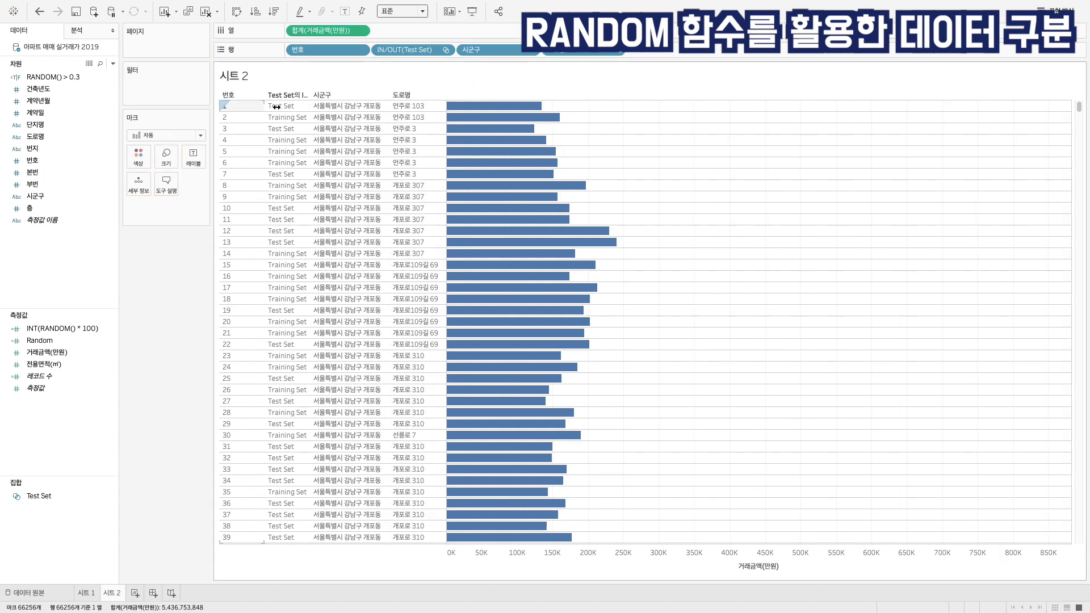